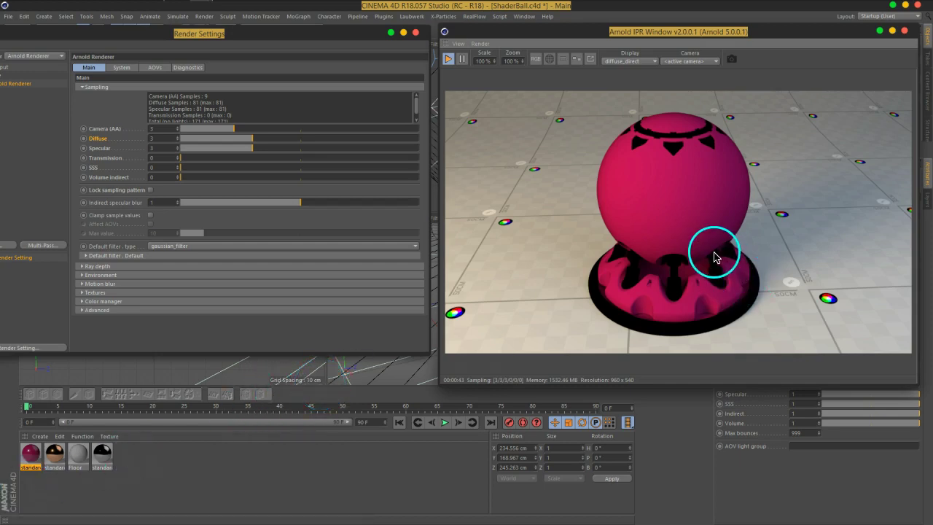
# Change the Arnold IPR display from diffuse_direct to the beauty pass of the pink shader ball.
pyautogui.click(631, 62)
pyautogui.click(618, 72)
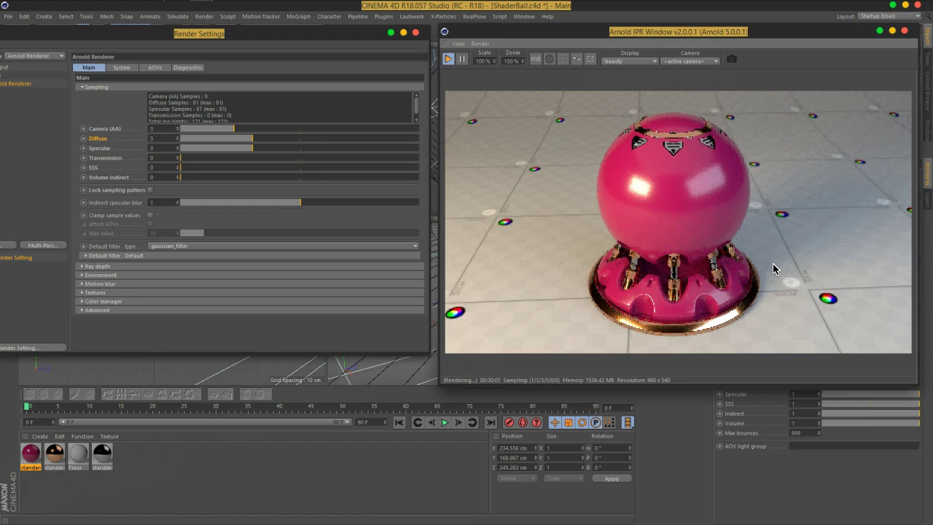
pyautogui.moveTo(791, 291); pyautogui.dragTo(747, 282)
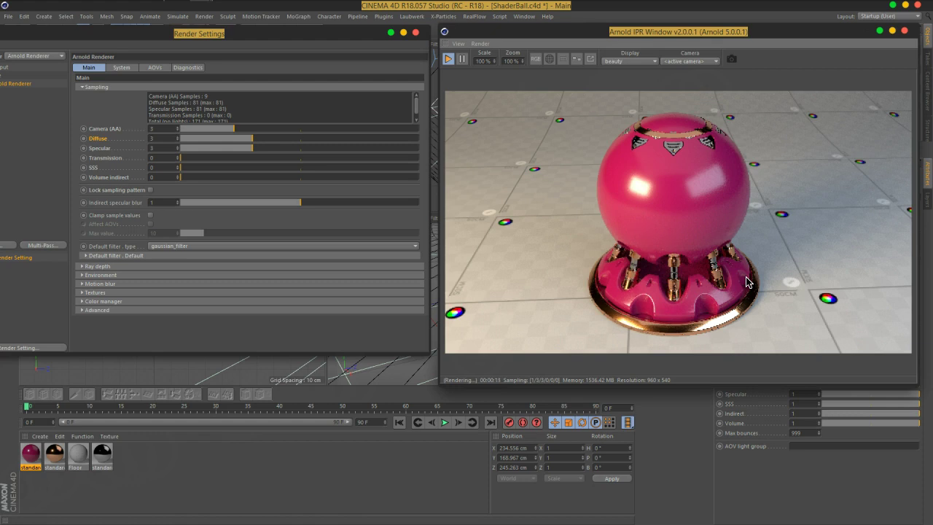
pyautogui.moveTo(666, 275)
pyautogui.mouseDown()
pyautogui.moveTo(698, 276)
pyautogui.moveTo(654, 273)
pyautogui.moveTo(688, 267)
pyautogui.moveTo(677, 251)
pyautogui.moveTo(663, 254)
pyautogui.moveTo(710, 317)
pyautogui.moveTo(707, 330)
pyautogui.moveTo(666, 292)
pyautogui.moveTo(673, 274)
pyautogui.moveTo(712, 291)
pyautogui.moveTo(671, 306)
pyautogui.moveTo(676, 273)
pyautogui.moveTo(662, 298)
pyautogui.moveTo(631, 277)
pyautogui.moveTo(705, 299)
pyautogui.moveTo(663, 315)
pyautogui.moveTo(698, 302)
pyautogui.moveTo(671, 306)
pyautogui.moveTo(646, 141)
pyautogui.moveTo(638, 142)
pyautogui.moveTo(714, 142)
pyautogui.moveTo(652, 159)
pyautogui.moveTo(649, 191)
pyautogui.mouseUp()
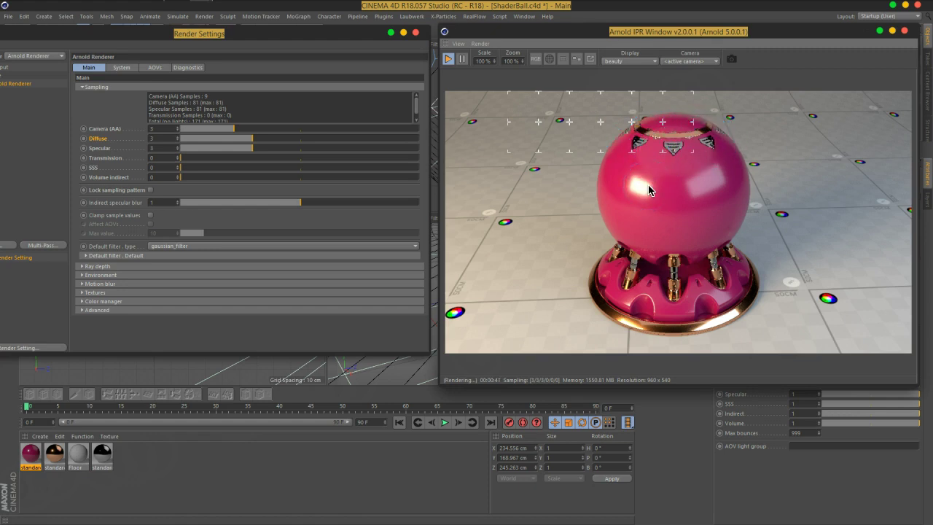
pyautogui.moveTo(637, 129)
pyautogui.mouseDown()
pyautogui.moveTo(677, 291)
pyautogui.moveTo(641, 266)
pyautogui.moveTo(649, 276)
pyautogui.mouseUp()
pyautogui.moveTo(651, 277); pyautogui.dragTo(674, 285)
pyautogui.click(677, 217)
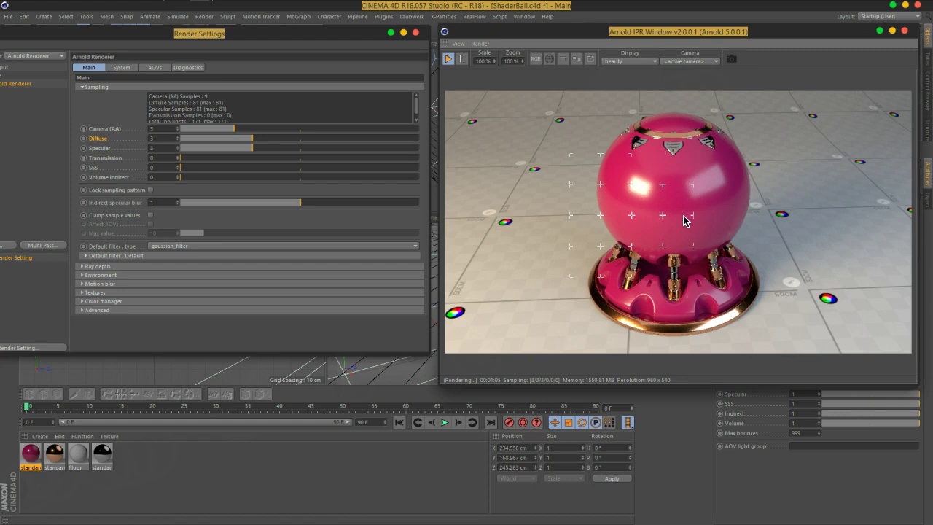
pyautogui.moveTo(682, 217); pyautogui.dragTo(671, 219)
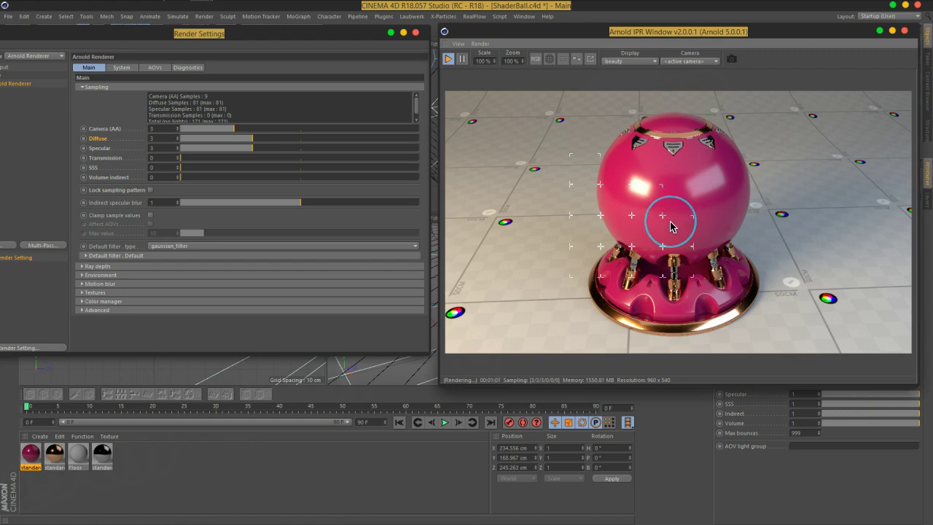
pyautogui.moveTo(689, 173); pyautogui.dragTo(675, 185)
pyautogui.click(666, 185)
pyautogui.click(674, 207)
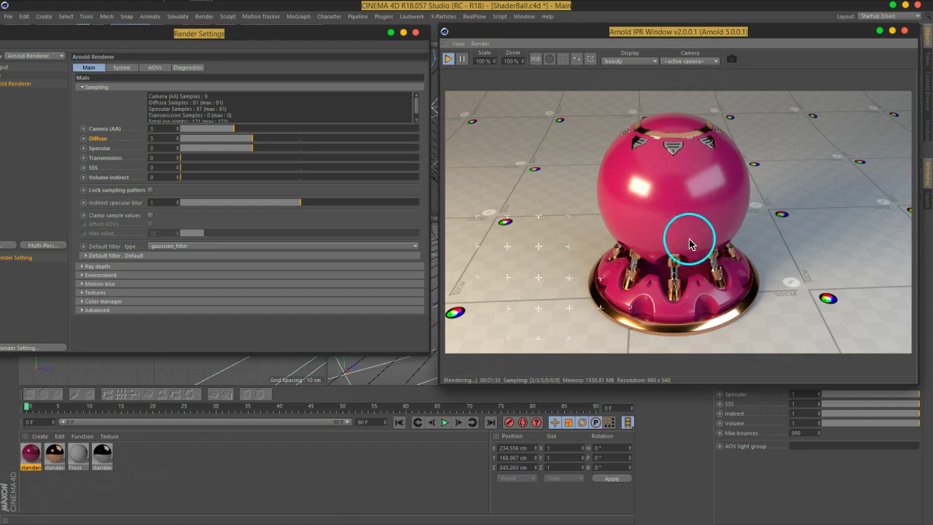
# Collapse Sampling and expand Ray depth (Total 12, Diffuse/Specular/Transmission 1, Transparency 2).
pyautogui.click(86, 87)
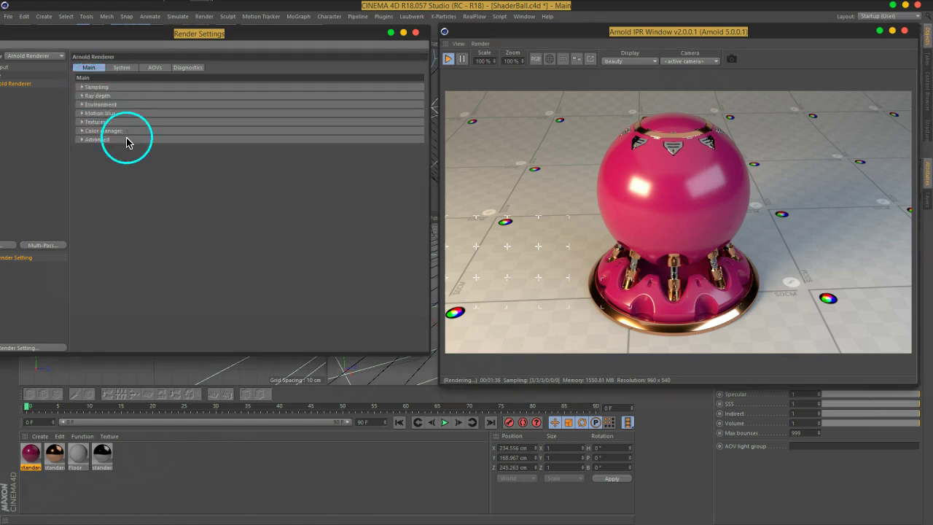
pyautogui.click(97, 95)
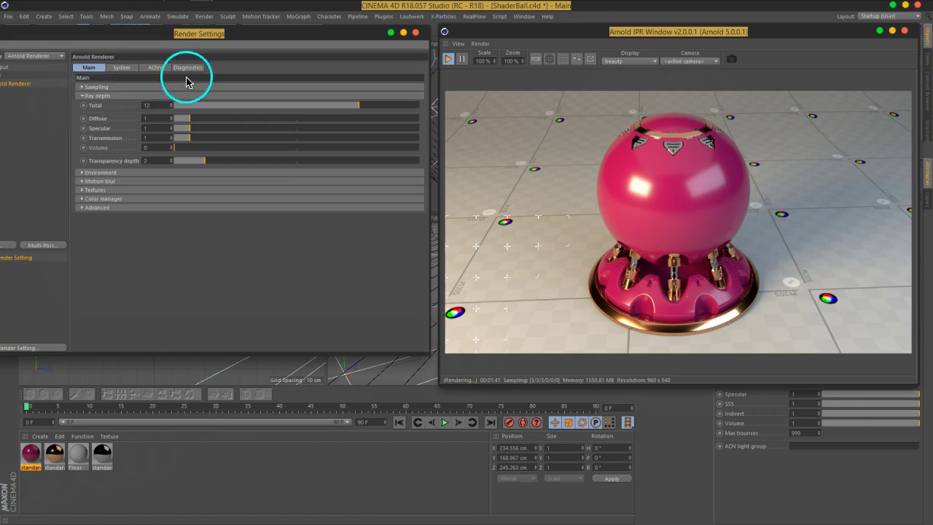
pyautogui.moveTo(212, 36); pyautogui.dragTo(231, 35)
pyautogui.moveTo(214, 121); pyautogui.dragTo(120, 128)
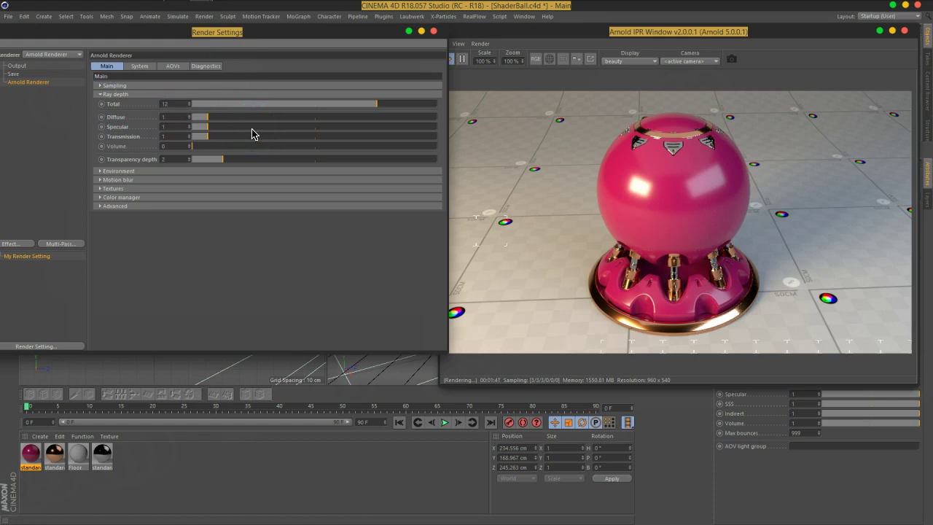
pyautogui.moveTo(252, 133)
pyautogui.mouseDown()
pyautogui.moveTo(158, 162)
pyautogui.moveTo(686, 297)
pyautogui.moveTo(645, 314)
pyautogui.mouseUp()
pyautogui.moveTo(226, 225)
pyautogui.mouseDown()
pyautogui.moveTo(687, 305)
pyautogui.moveTo(170, 117)
pyautogui.mouseUp()
pyautogui.moveTo(171, 116); pyautogui.dragTo(594, 113)
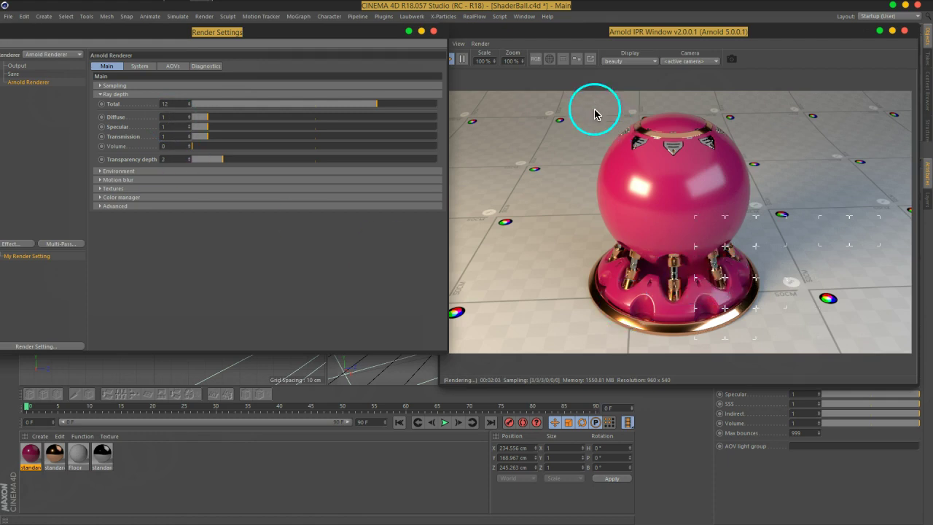
# Turn on IPR region rendering and place the region over the shader ball's base.
pyautogui.click(562, 58)
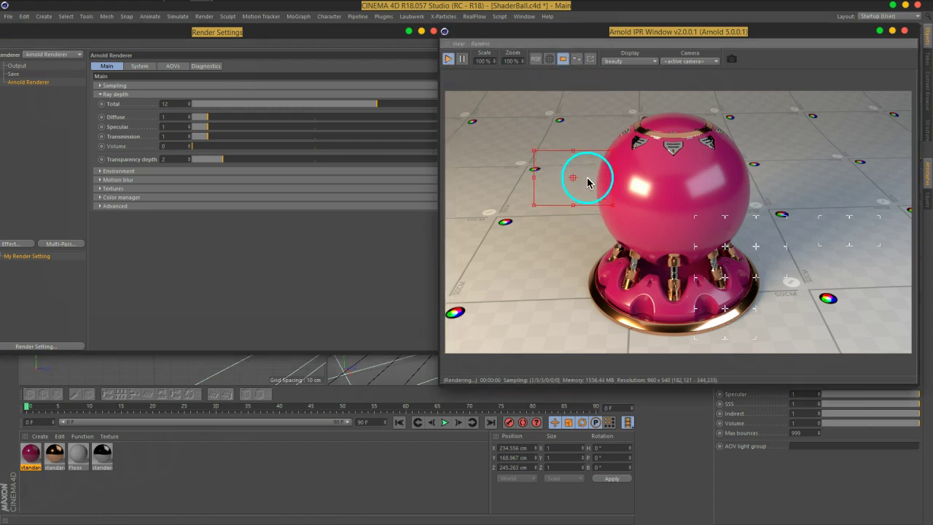
pyautogui.moveTo(589, 182); pyautogui.dragTo(651, 274)
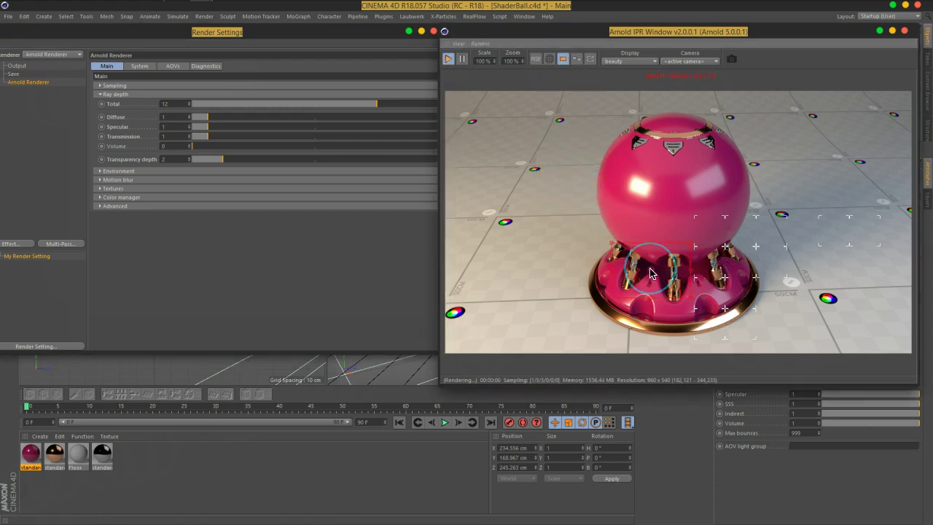
pyautogui.click(374, 257)
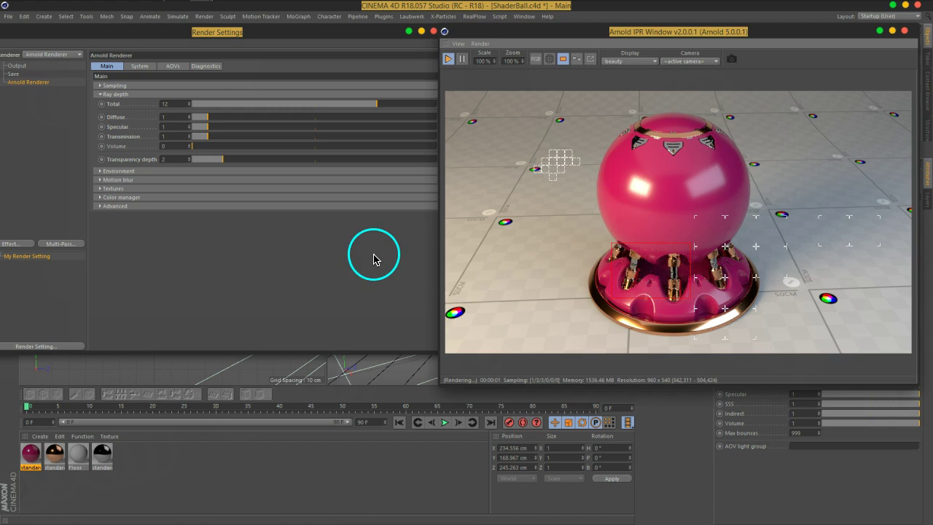
pyautogui.click(605, 276)
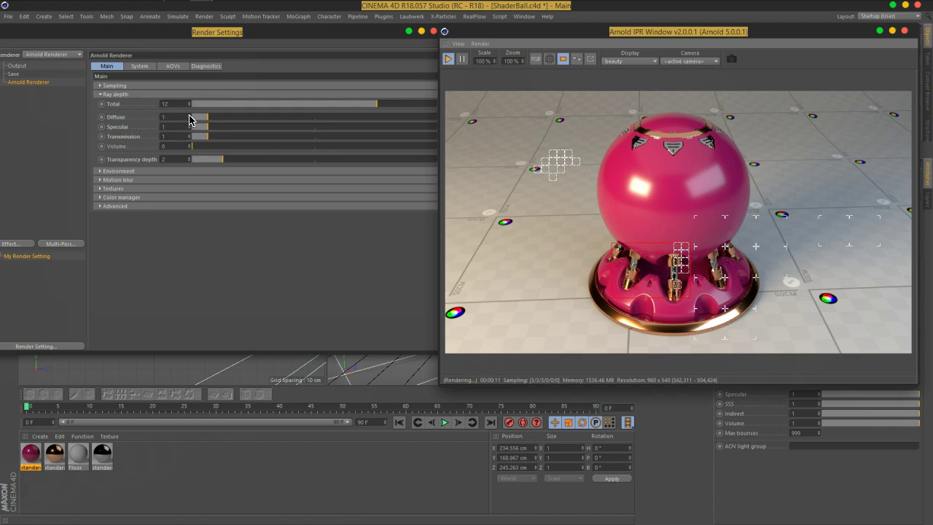
# Raise the Arnold Diffuse ray depth from 1 to 3.
pyautogui.click(188, 115)
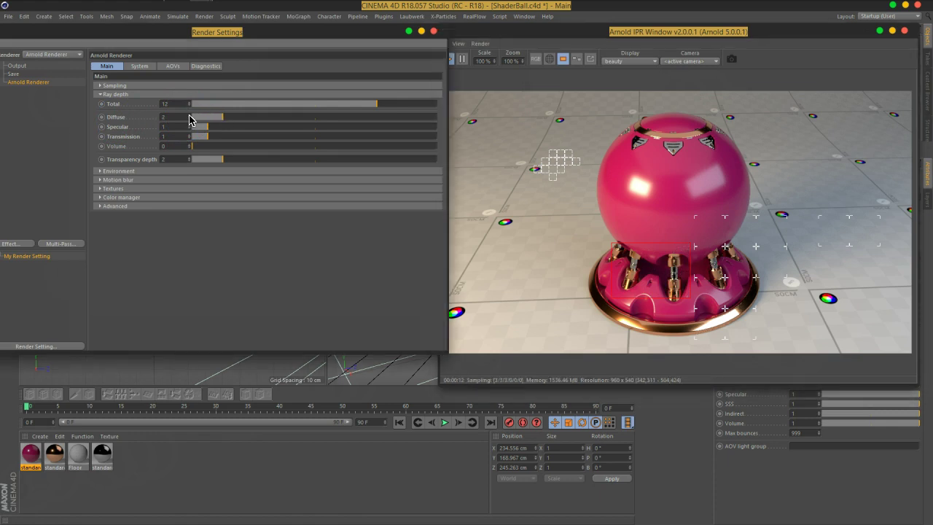
pyautogui.click(662, 277)
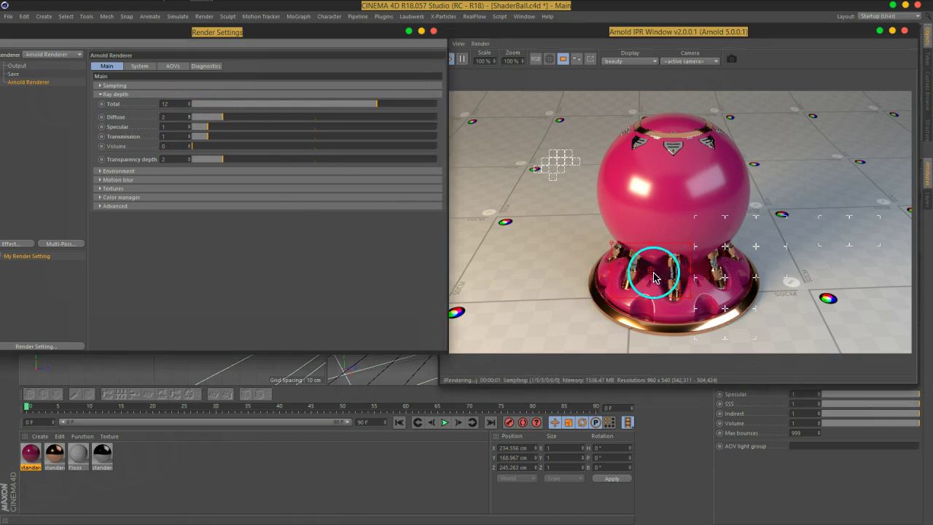
pyautogui.click(404, 309)
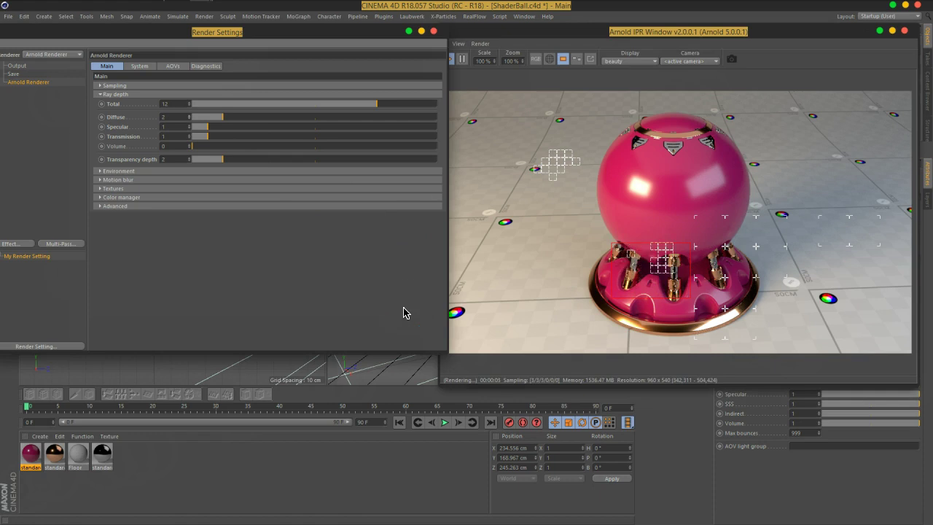
pyautogui.moveTo(358, 245); pyautogui.dragTo(189, 120)
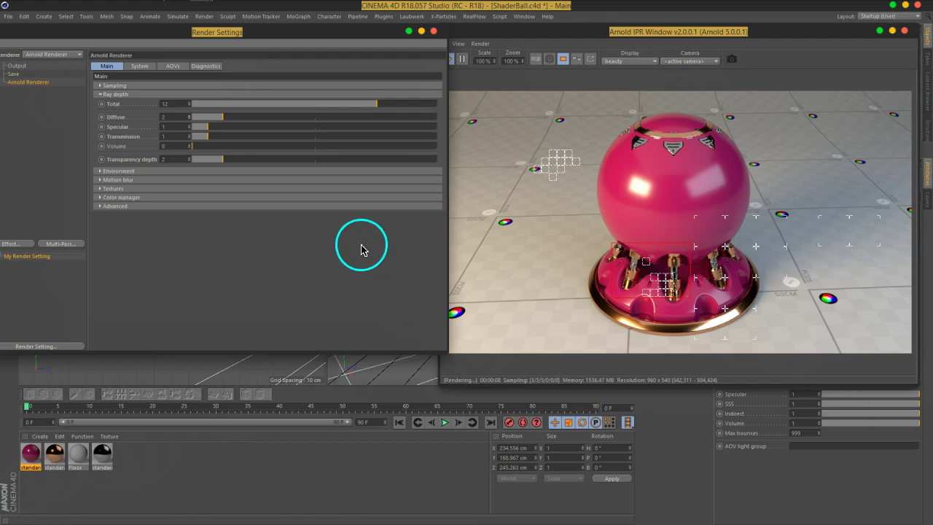
pyautogui.click(189, 115)
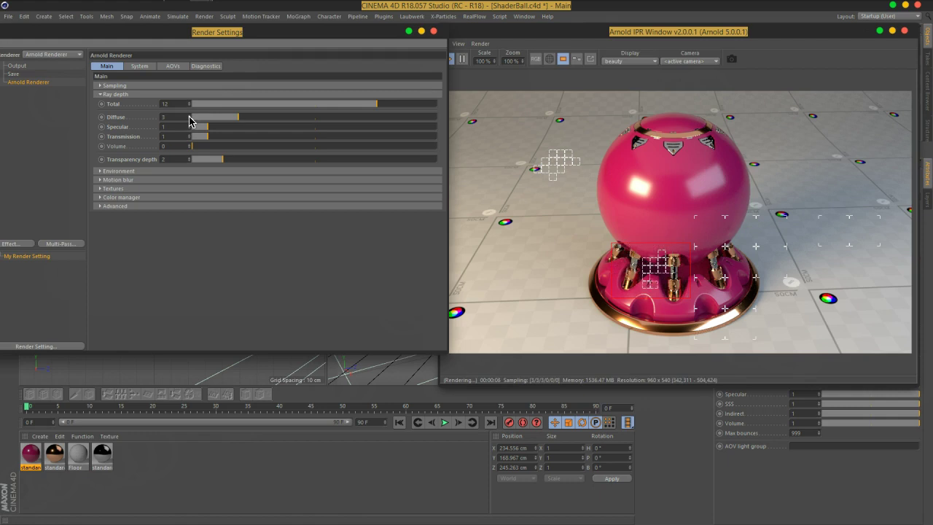
pyautogui.click(188, 119)
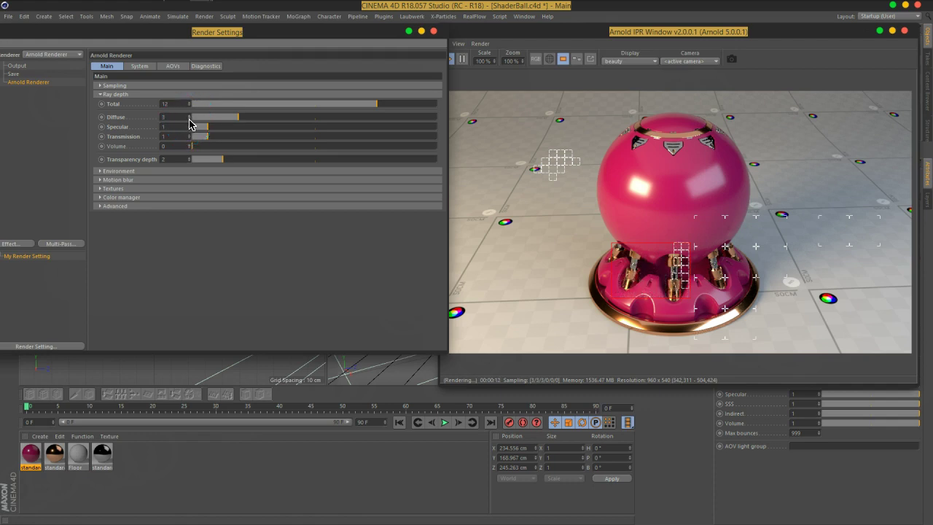
pyautogui.click(192, 128)
pyautogui.click(771, 322)
pyautogui.click(694, 281)
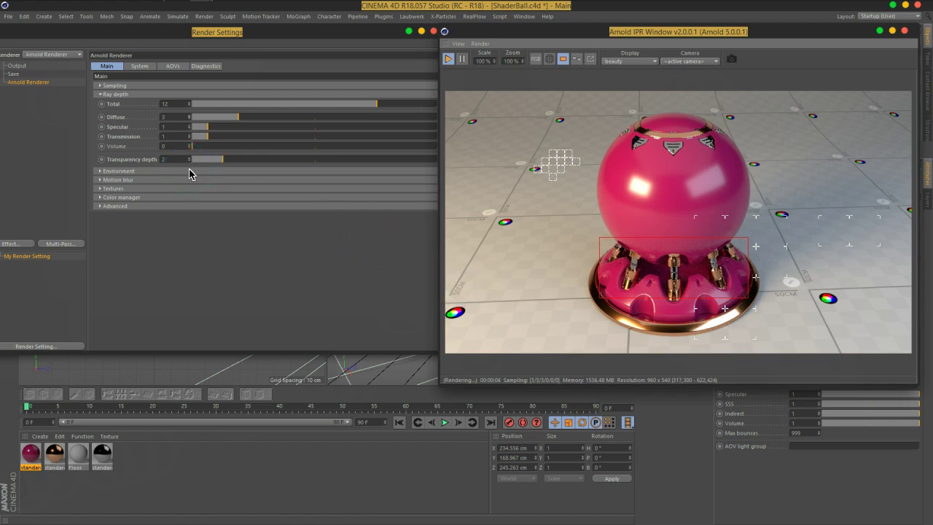
# Set Diffuse ray depth to 3 and raise Specular ray depth to 3 as well.
pyautogui.moveTo(187, 117); pyautogui.dragTo(189, 124)
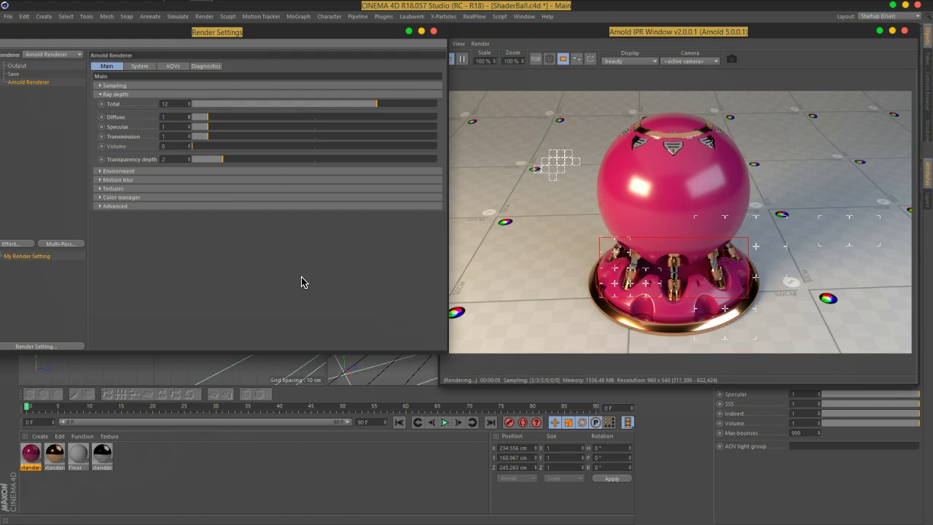
pyautogui.moveTo(198, 202); pyautogui.dragTo(223, 151)
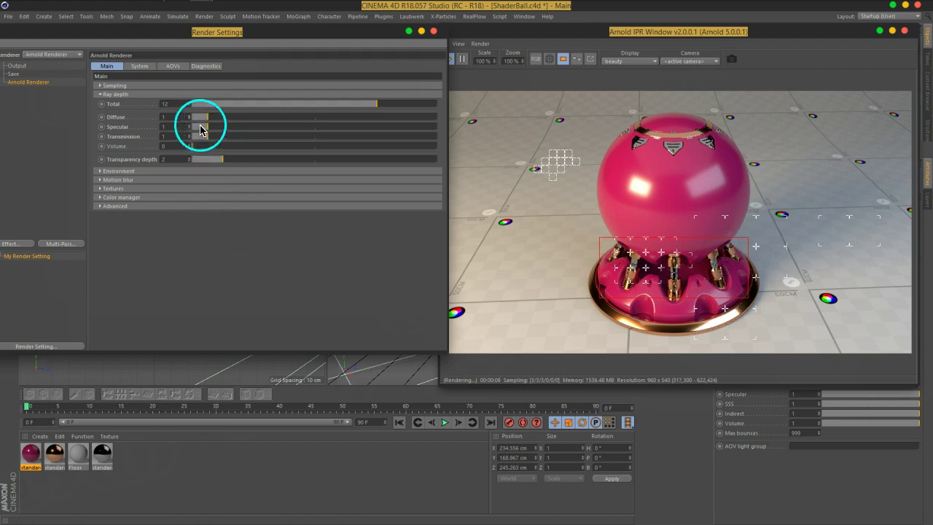
pyautogui.click(191, 115)
pyautogui.click(191, 115)
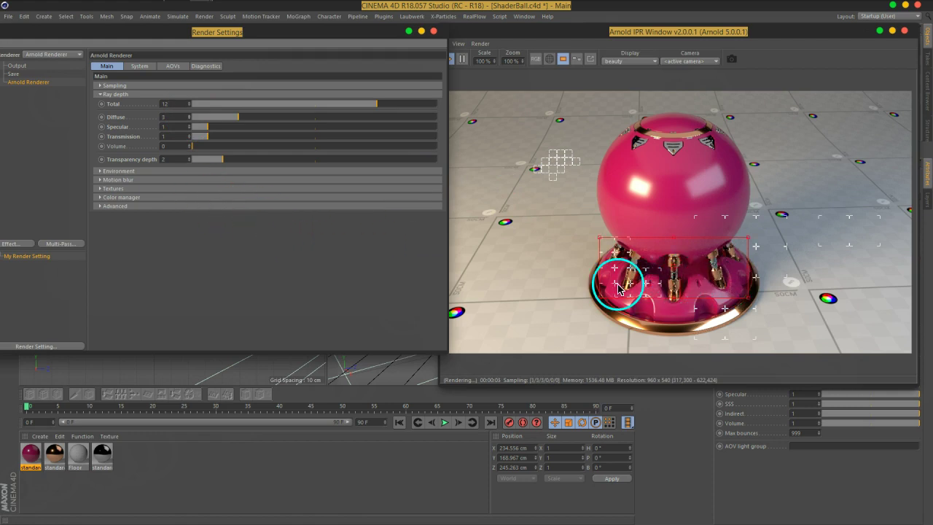
pyautogui.click(126, 129)
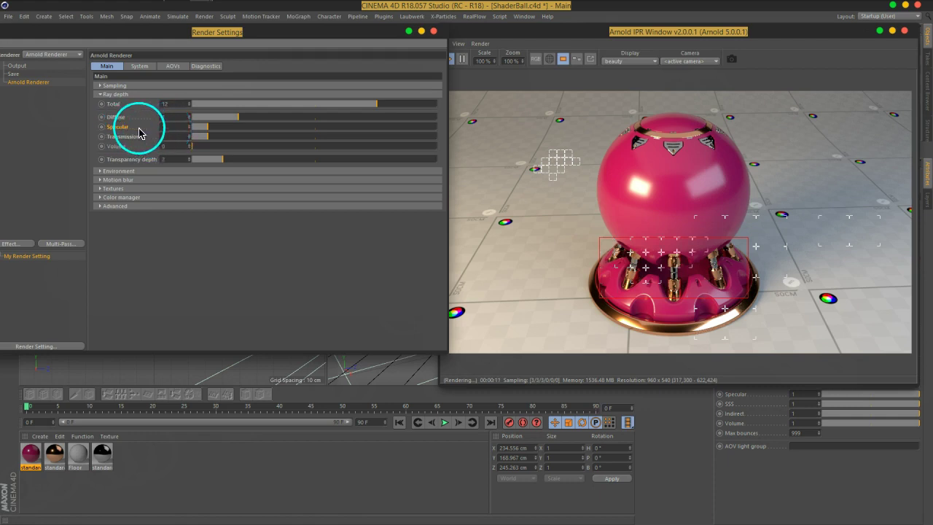
pyautogui.click(189, 126)
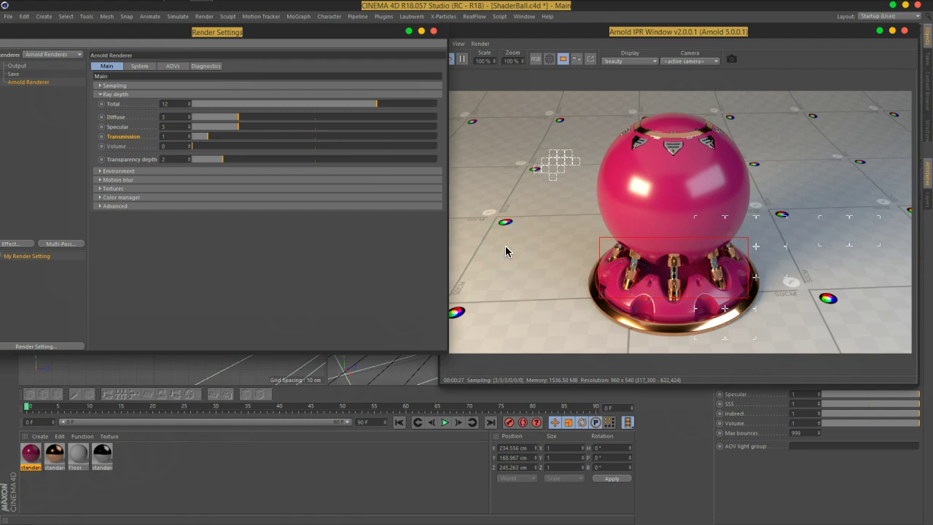
# Switch the IPR to full-frame rendering and browse the Sampling, Environment, Color manager and Advanced sections.
pyautogui.click(563, 59)
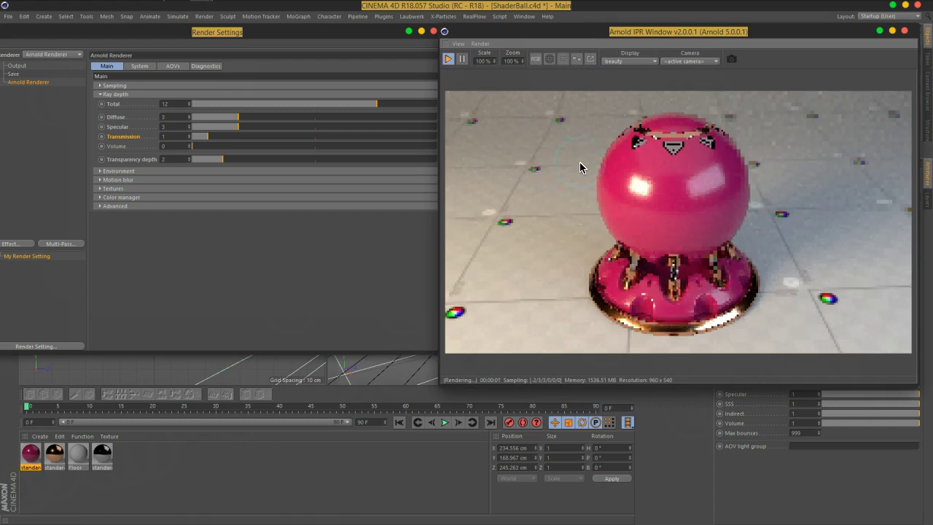
pyautogui.click(117, 94)
pyautogui.moveTo(193, 29); pyautogui.dragTo(274, 21)
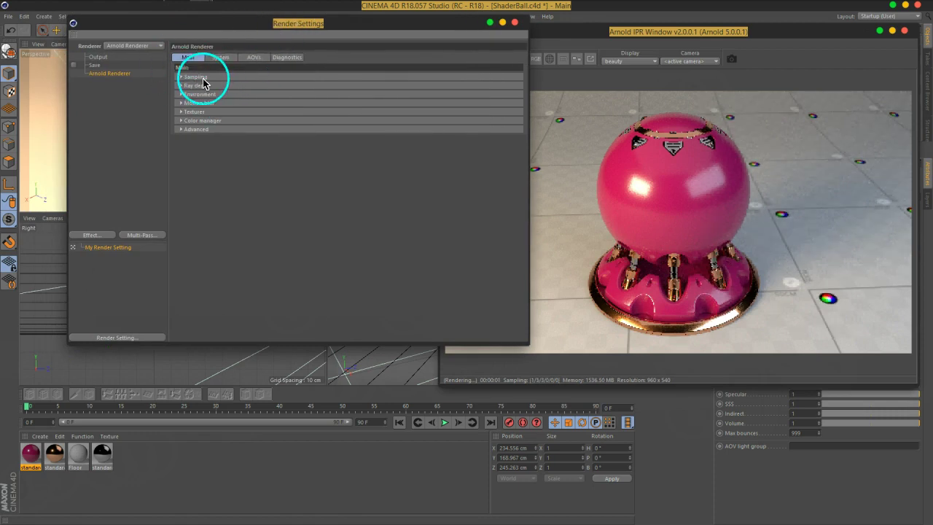
pyautogui.click(202, 77)
pyautogui.click(203, 78)
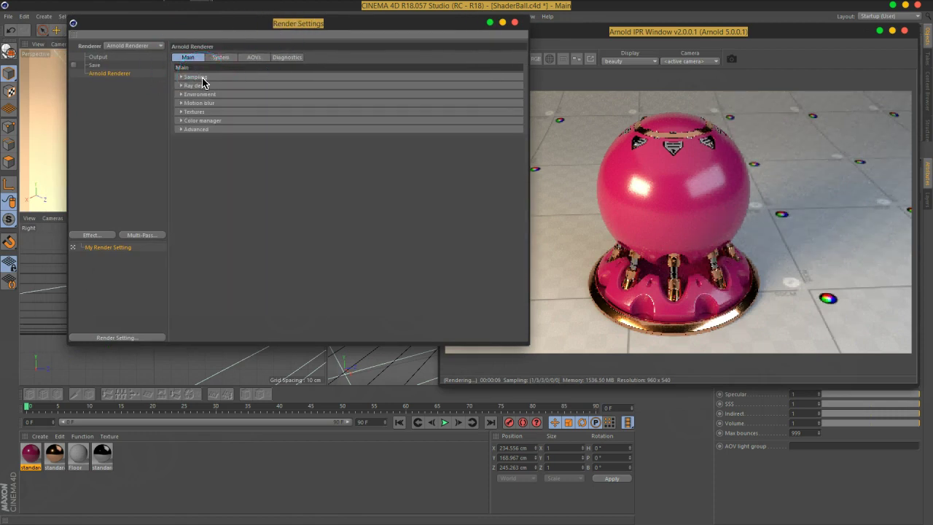
pyautogui.click(208, 94)
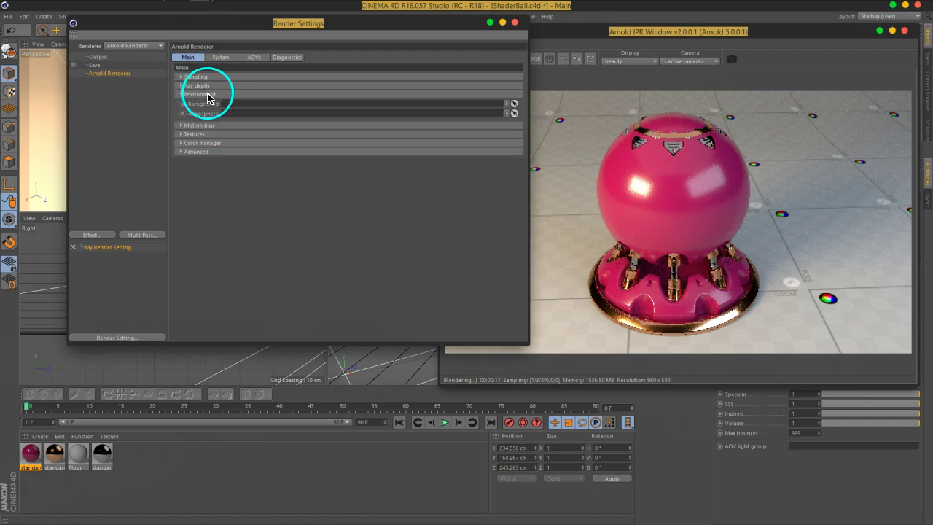
pyautogui.click(202, 95)
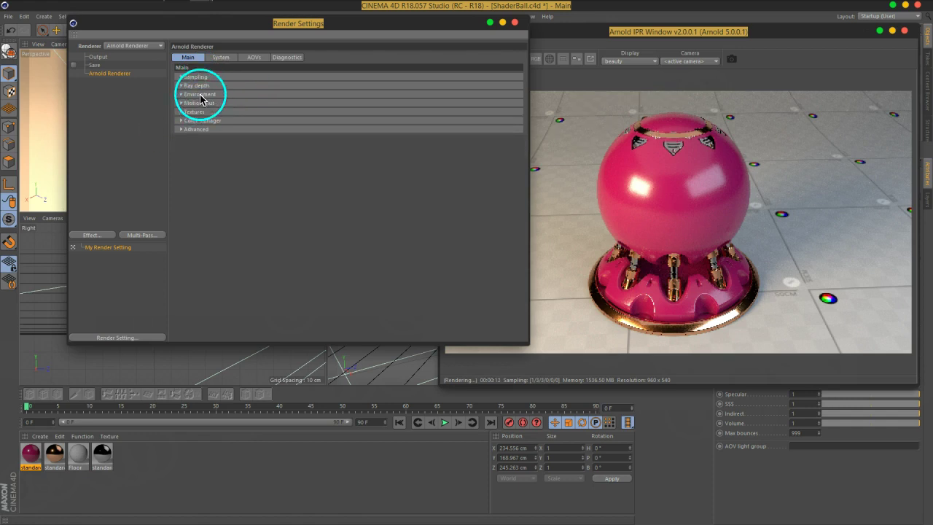
pyautogui.click(204, 120)
pyautogui.click(204, 122)
pyautogui.click(207, 130)
pyautogui.click(209, 130)
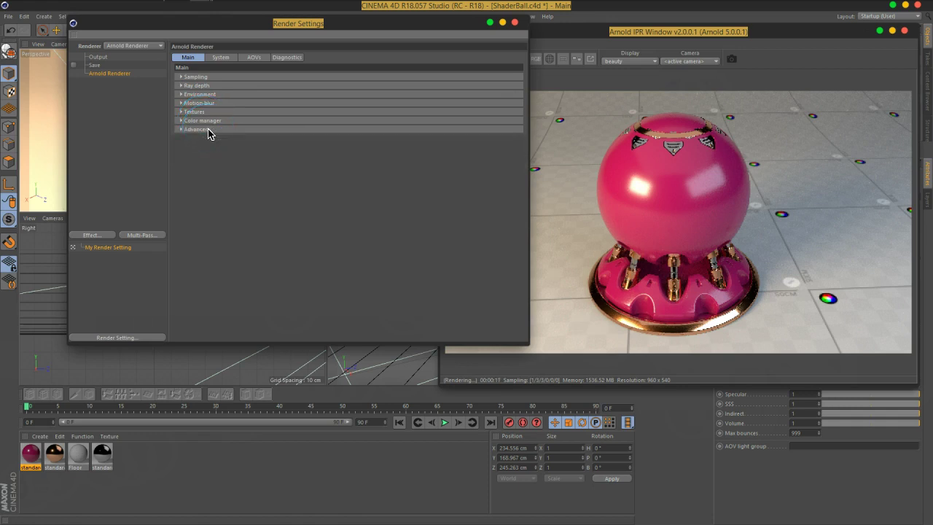
# On the System tab, keep hilbert bucket scanning and bucket corners, leaving Autodetect threads off.
pyautogui.click(221, 58)
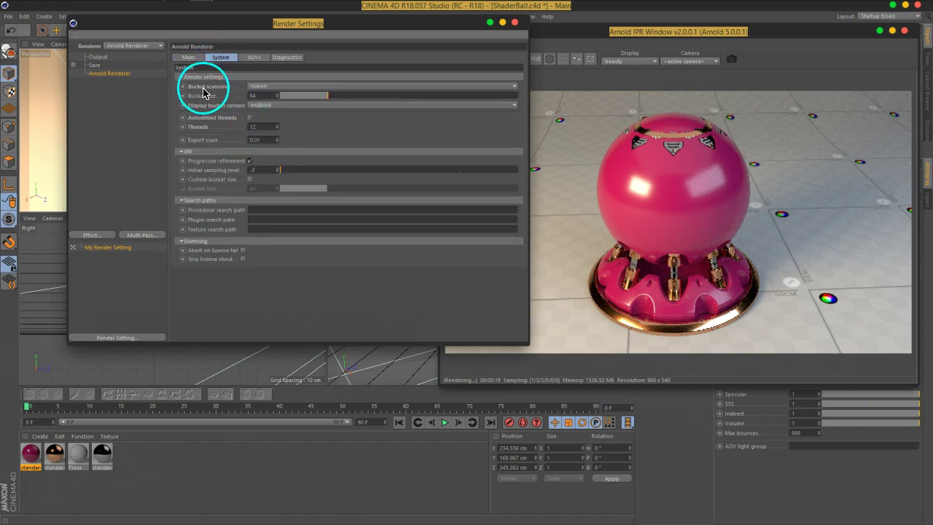
pyautogui.moveTo(386, 24); pyautogui.dragTo(341, 23)
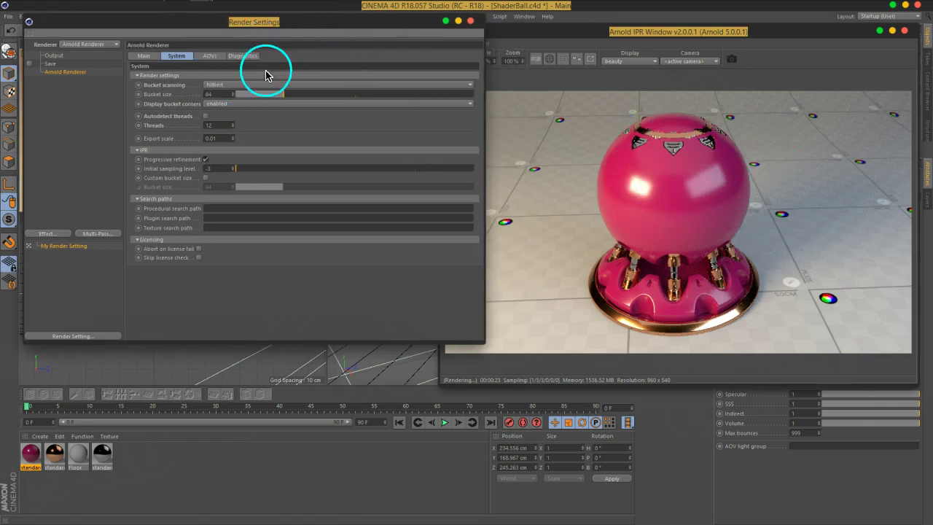
pyautogui.click(250, 86)
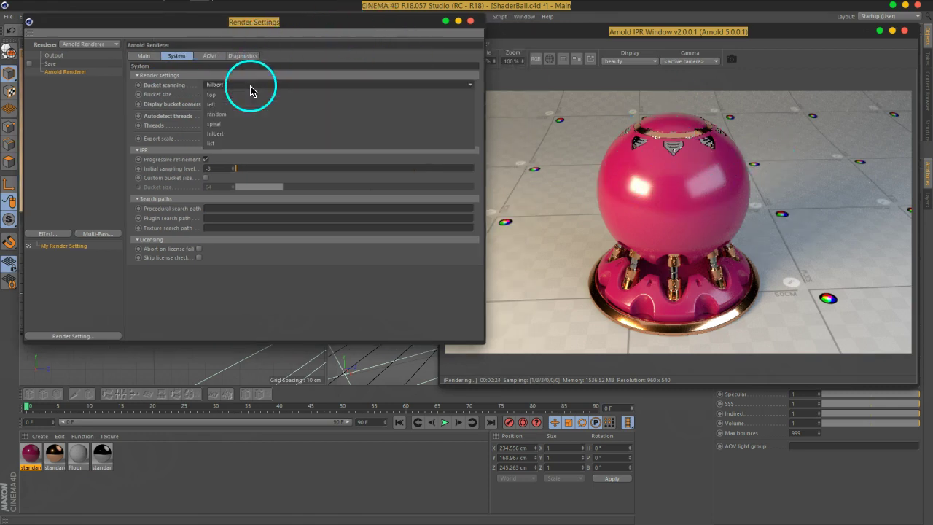
pyautogui.click(218, 139)
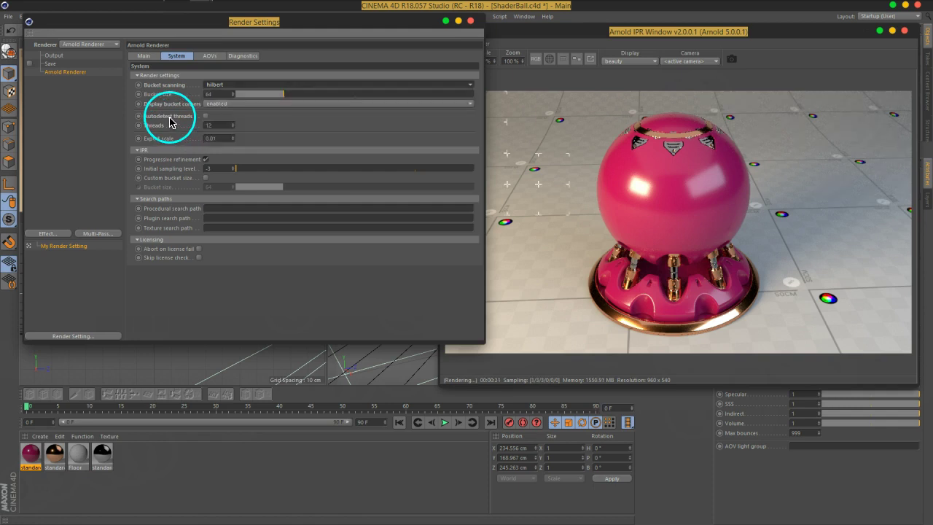
pyautogui.click(163, 105)
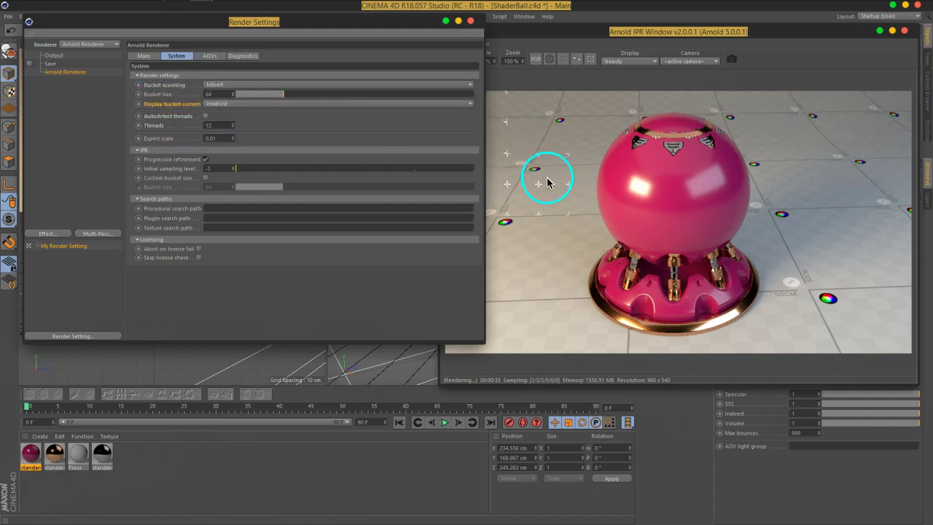
pyautogui.click(260, 104)
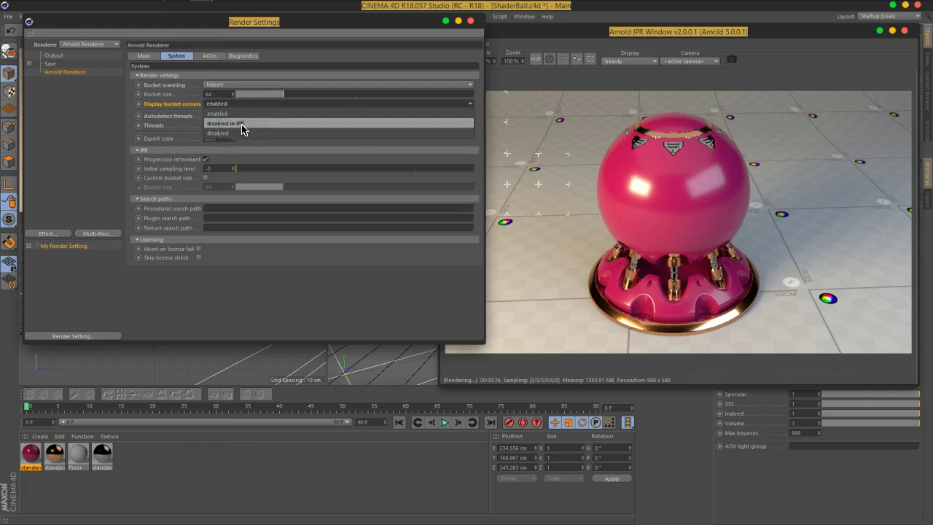
pyautogui.click(230, 136)
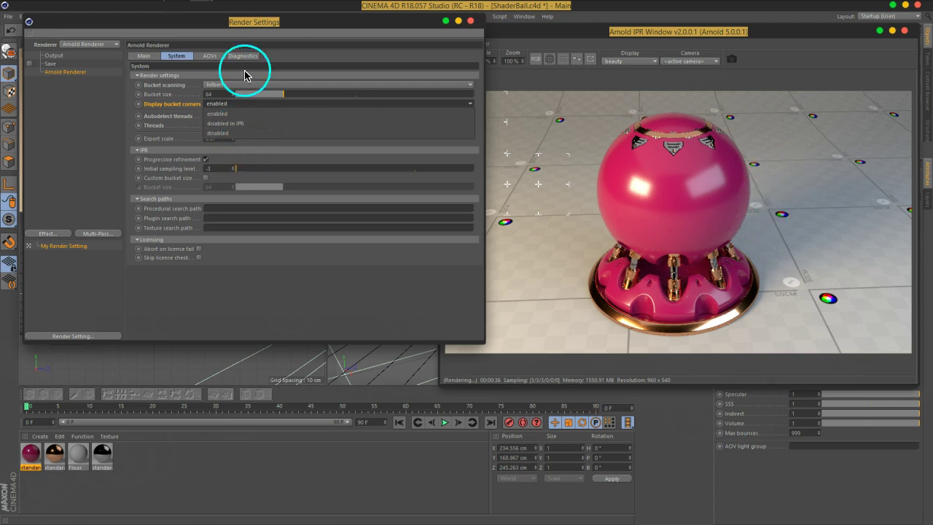
pyautogui.click(225, 119)
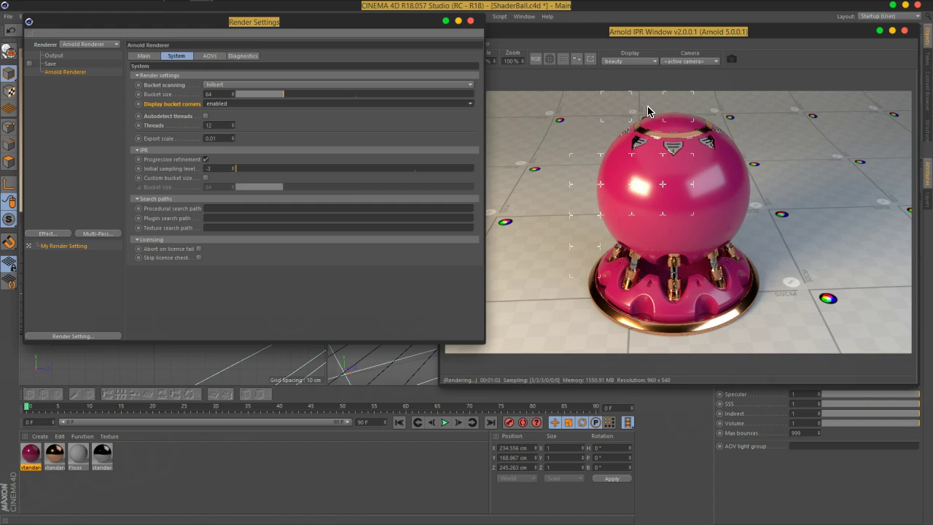
pyautogui.click(207, 115)
pyautogui.click(205, 116)
# Enable Autodetect threads and move all diffuse and specular direct/indirect AOVs back to Inactive.
pyautogui.click(185, 119)
pyautogui.click(210, 56)
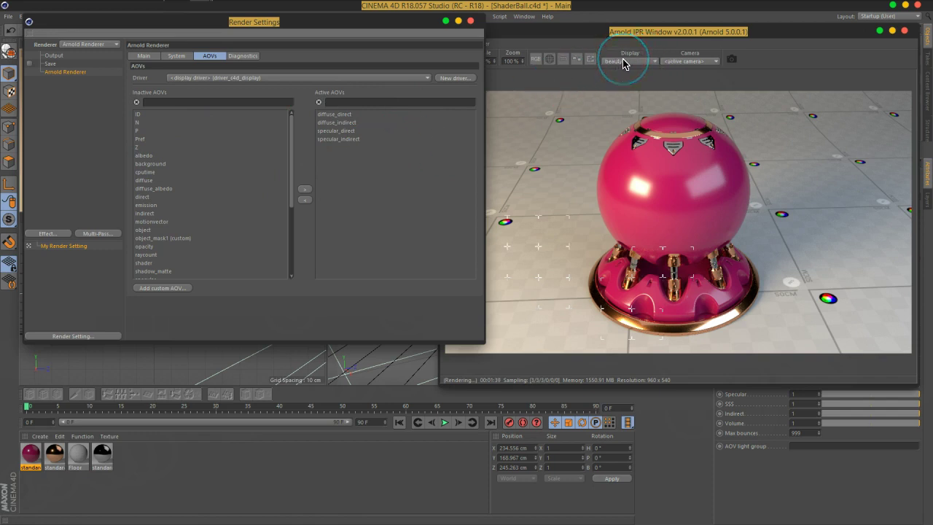
pyautogui.doubleClick(353, 115)
pyautogui.click(347, 120)
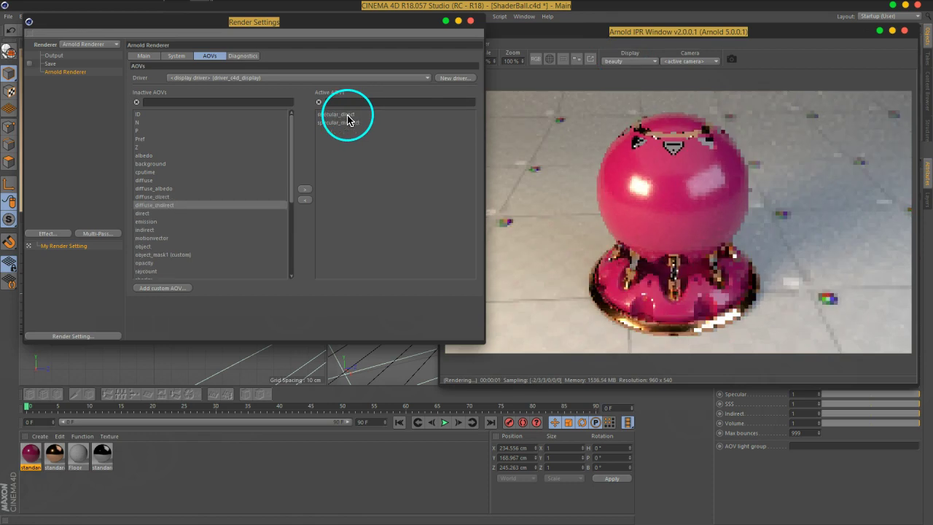
pyautogui.press('Delete')
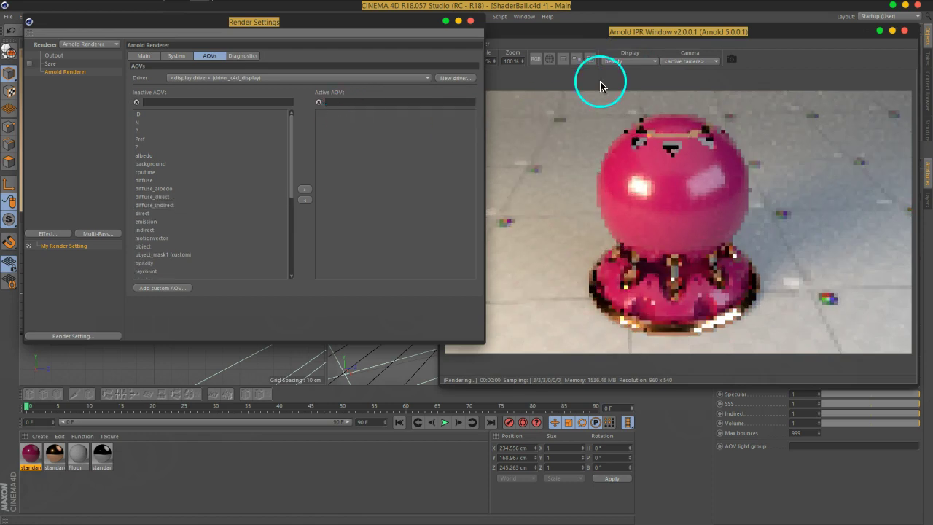
pyautogui.click(630, 61)
pyautogui.click(570, 85)
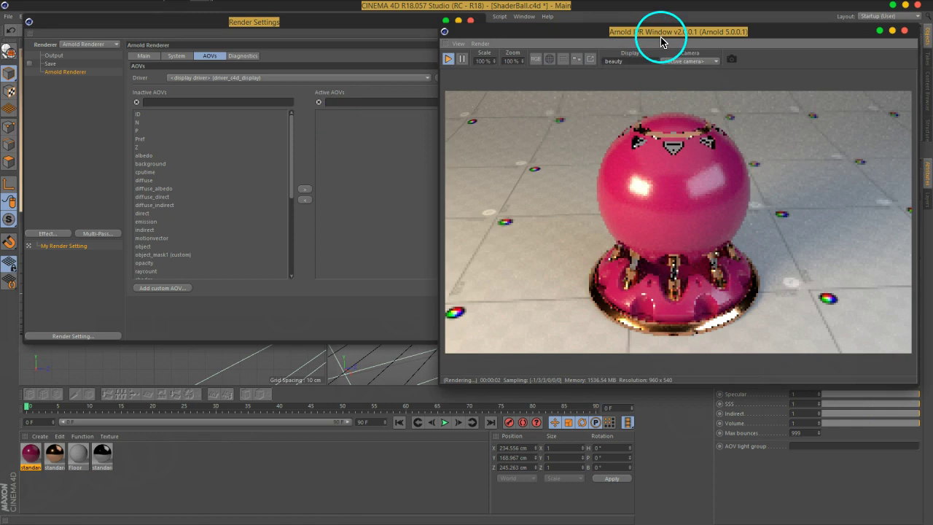
# Keep the IPR on the beauty pass, then stop and restart the IPR render.
pyautogui.click(631, 61)
pyautogui.click(633, 62)
pyautogui.click(449, 61)
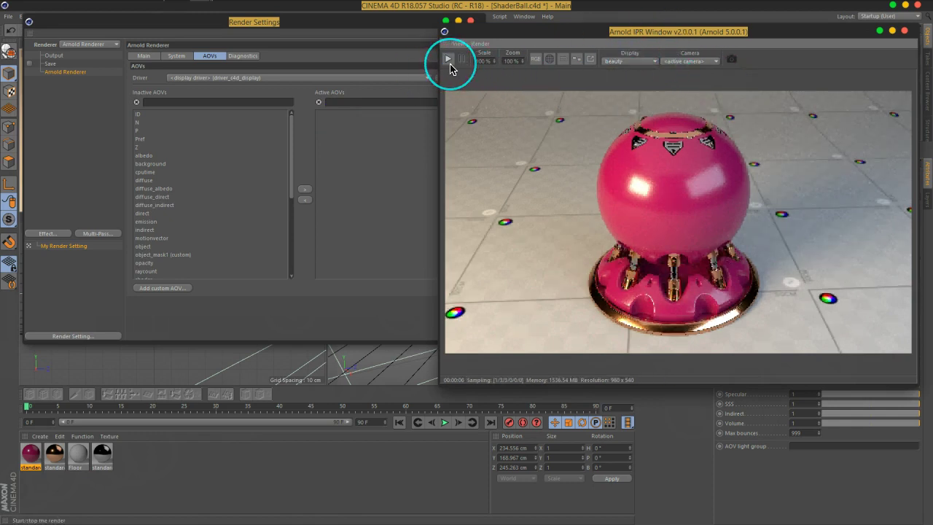
pyautogui.click(448, 62)
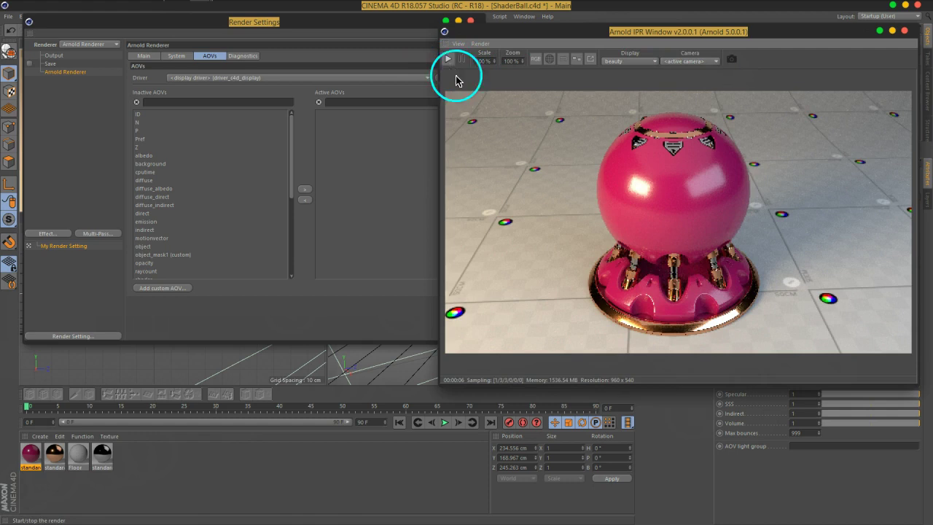
# Close Render Settings, keep beauty displayed, and maximize the Perspective view.
pyautogui.click(631, 64)
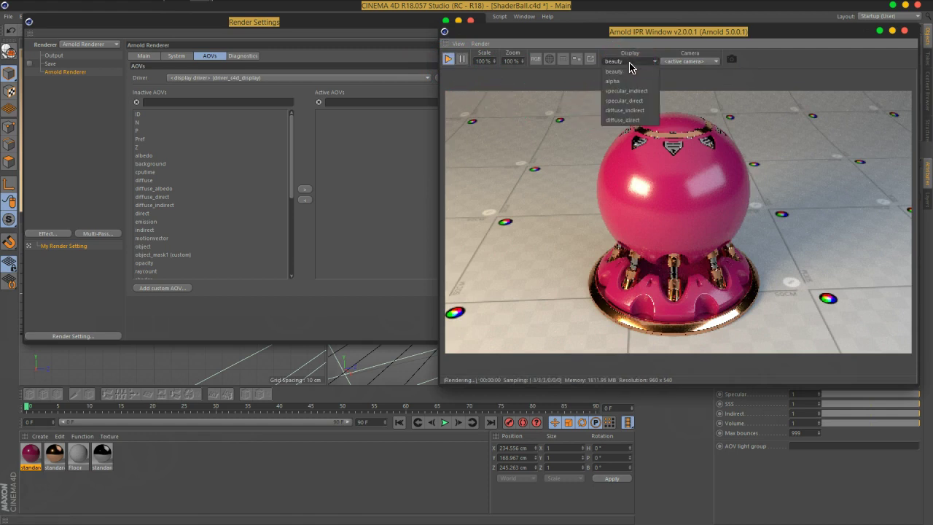
pyautogui.click(370, 42)
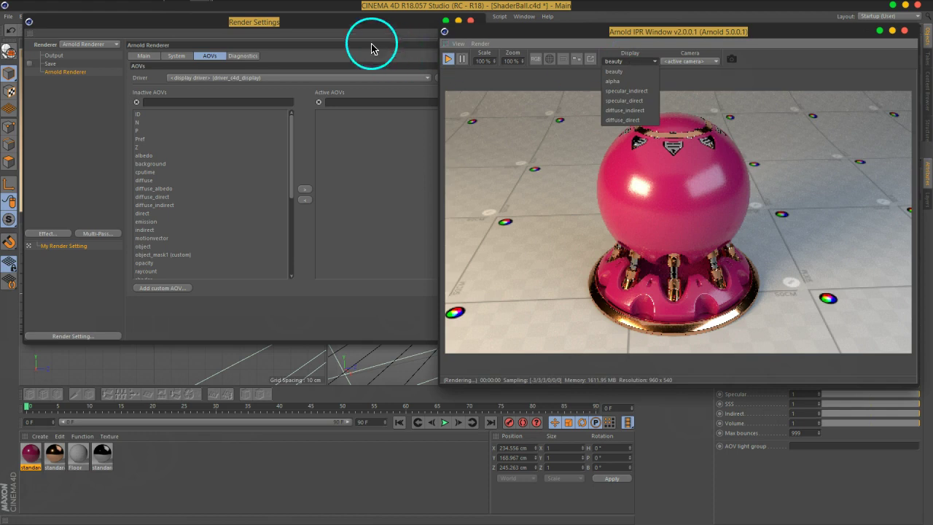
pyautogui.click(473, 20)
pyautogui.click(624, 38)
pyautogui.click(620, 62)
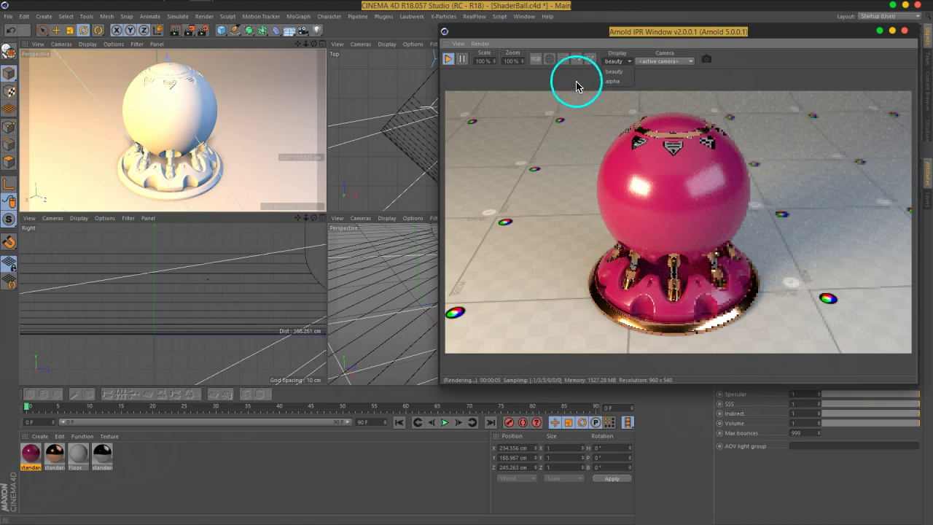
pyautogui.click(615, 75)
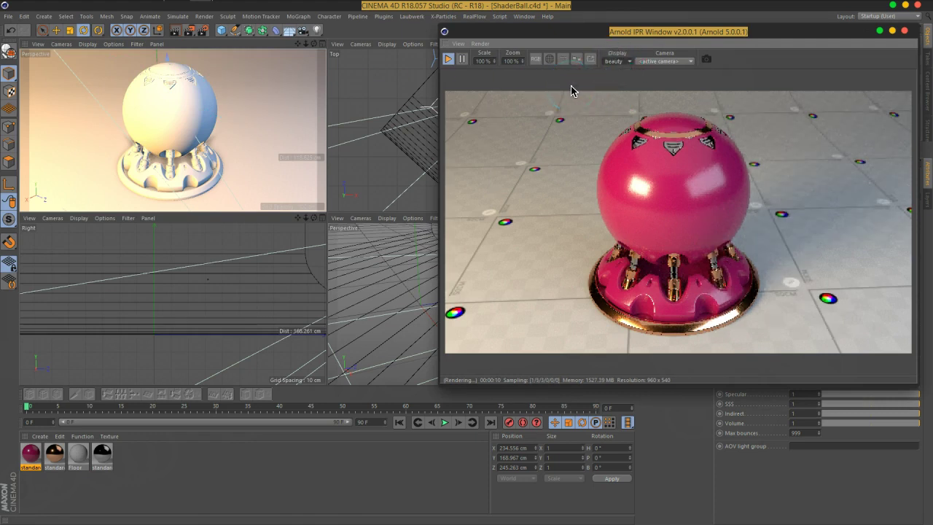
pyautogui.click(321, 44)
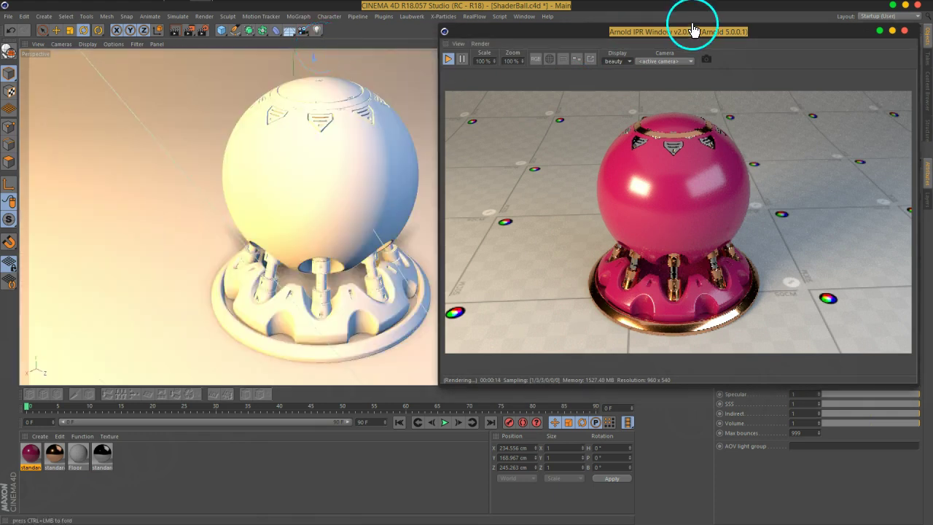
# Move the IPR window left and view TopLight, FillLight, then MainLight's Arnold settings (Samples 4).
pyautogui.moveTo(691, 31); pyautogui.dragTo(562, 37)
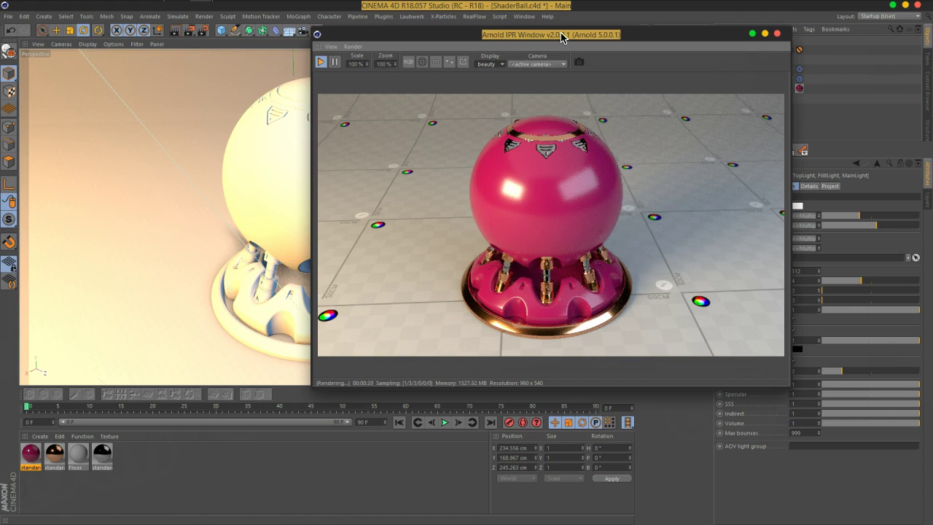
pyautogui.moveTo(562, 36); pyautogui.dragTo(327, 38)
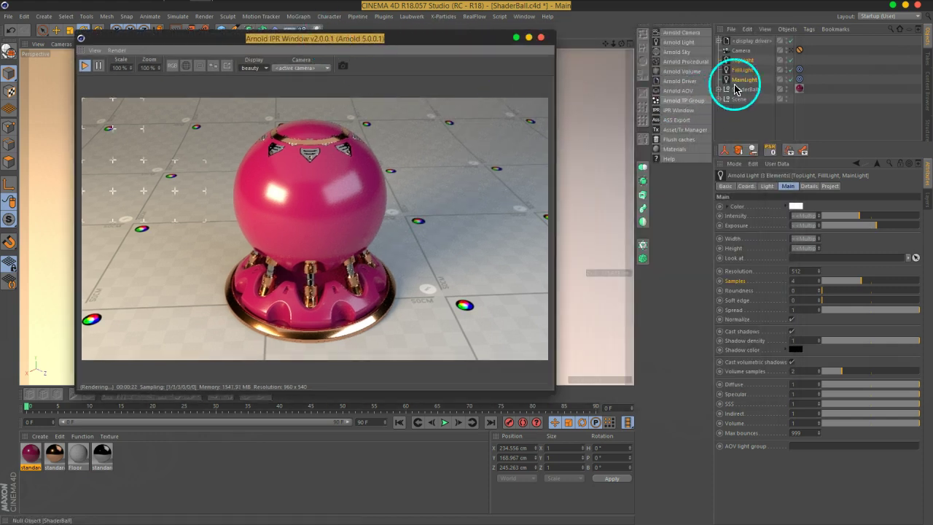
pyautogui.click(745, 60)
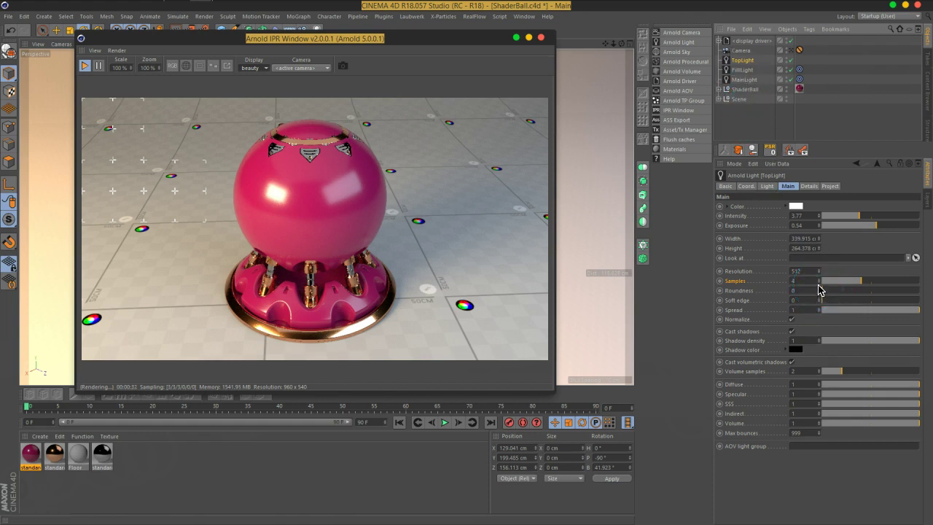
pyautogui.keyDown('ctrl'); pyautogui.click(744, 69); pyautogui.keyUp('ctrl')
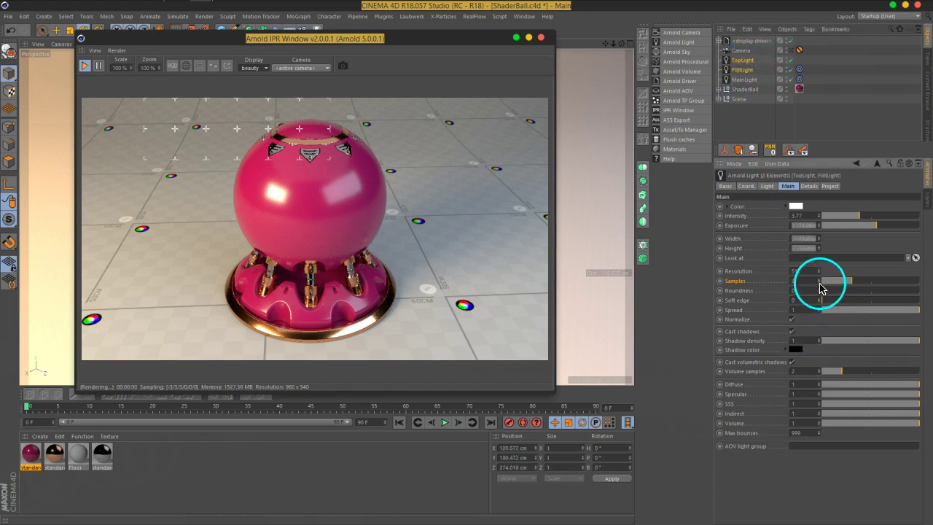
pyautogui.click(742, 78)
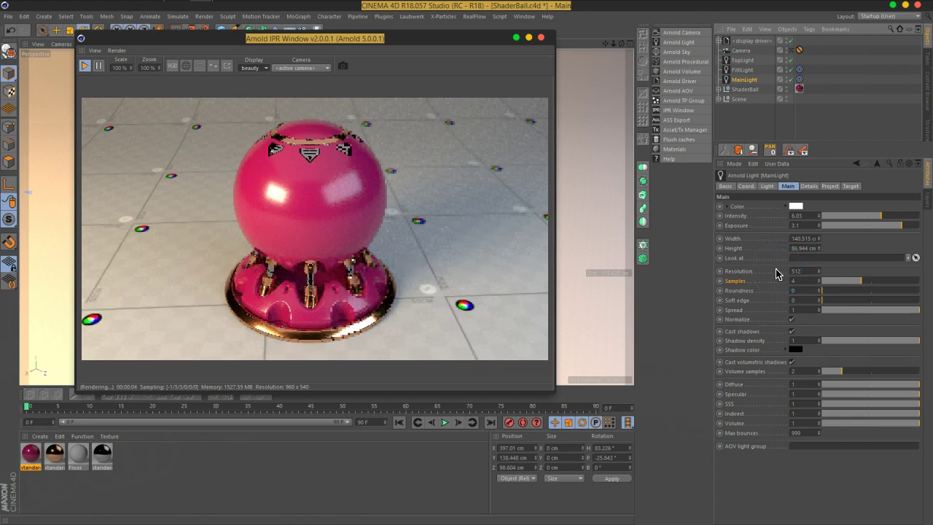
pyautogui.moveTo(469, 308); pyautogui.dragTo(391, 276)
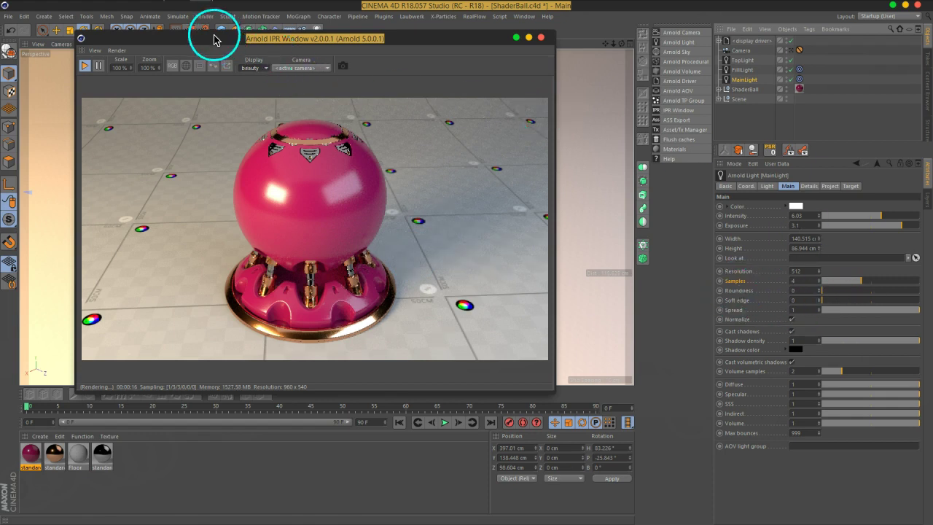
# Open Render Settings with Ctrl+B and raise Sampling's Camera (AA) from 3 to 4.
pyautogui.hotkey('ctrl', 'b')
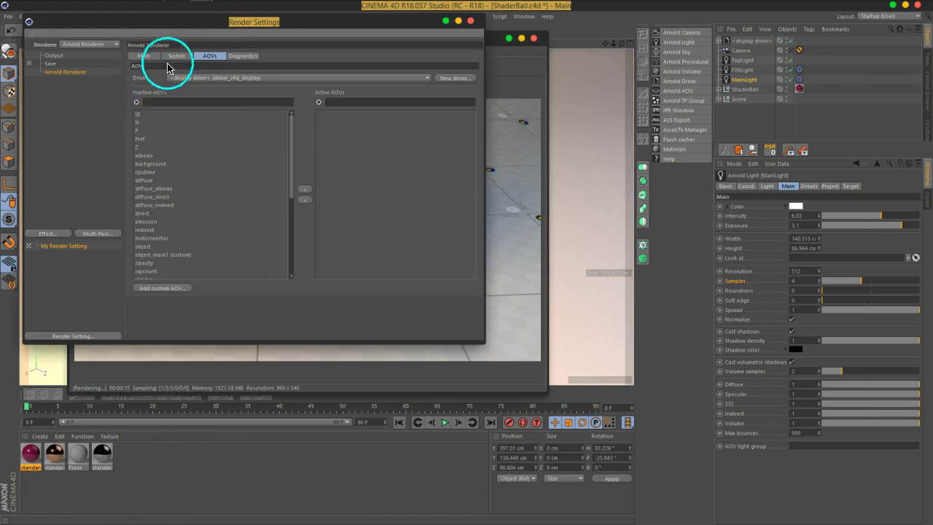
pyautogui.click(172, 57)
pyautogui.click(143, 56)
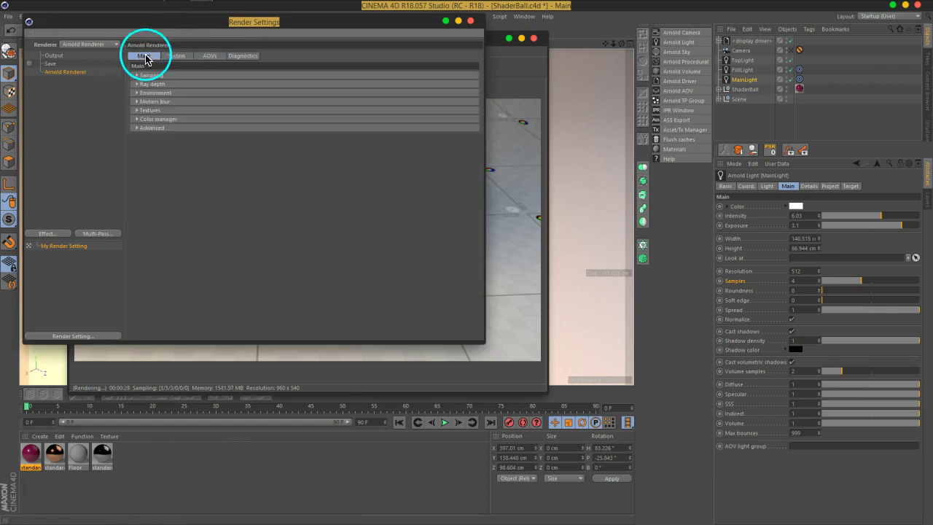
pyautogui.click(153, 76)
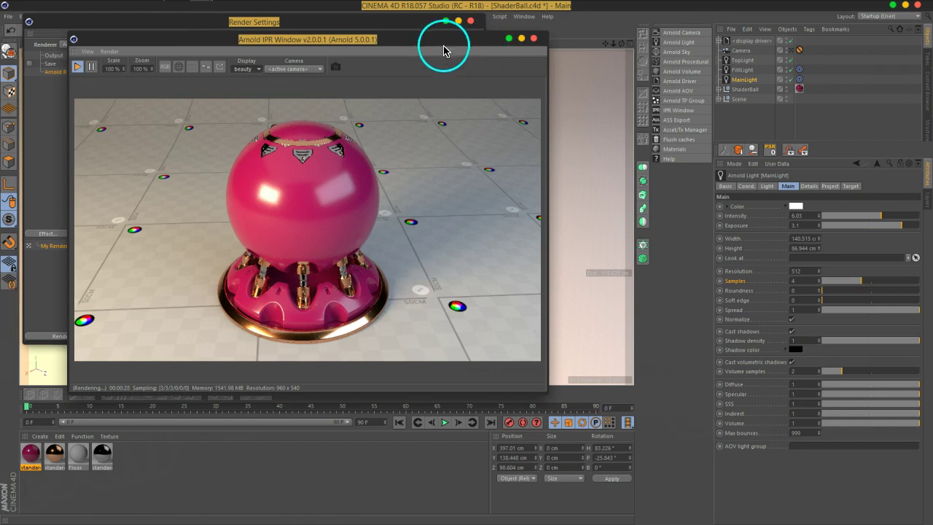
pyautogui.moveTo(441, 44); pyautogui.dragTo(816, 32)
pyautogui.moveTo(421, 30); pyautogui.dragTo(347, 29)
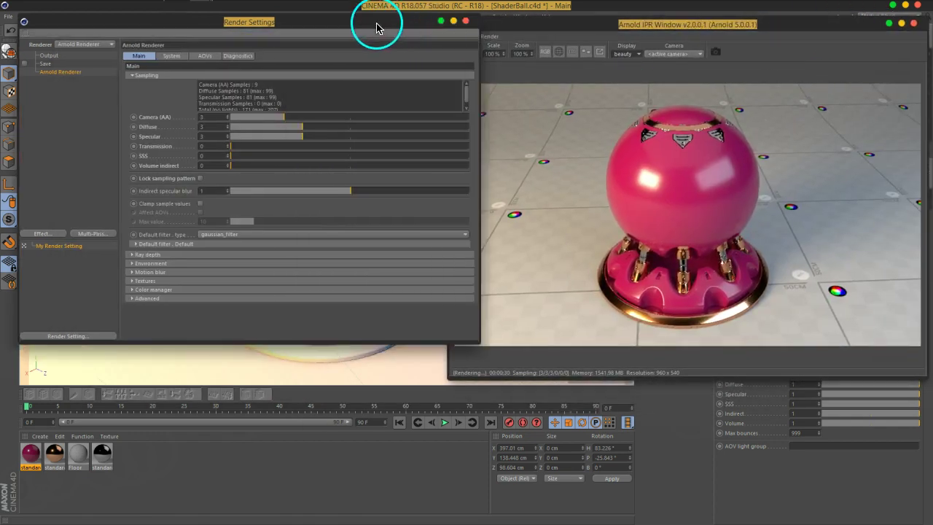
pyautogui.click(84, 121)
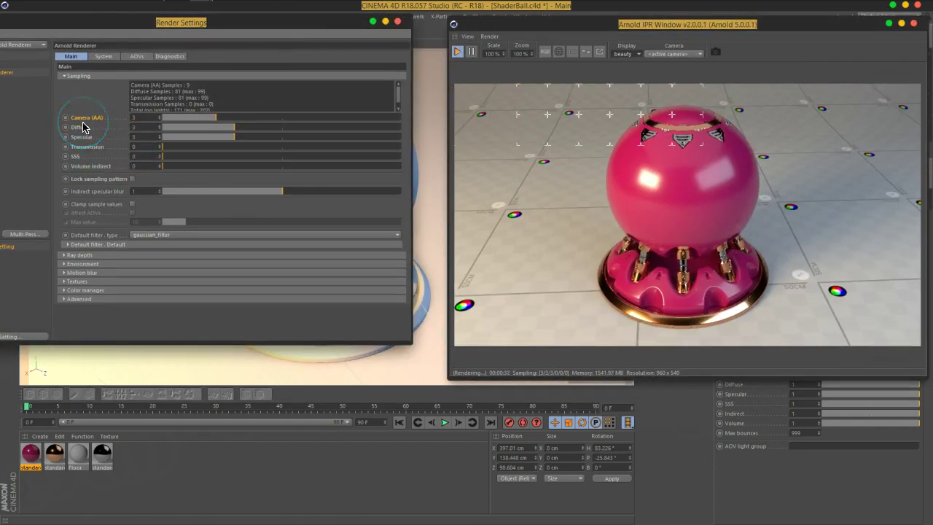
pyautogui.click(146, 120)
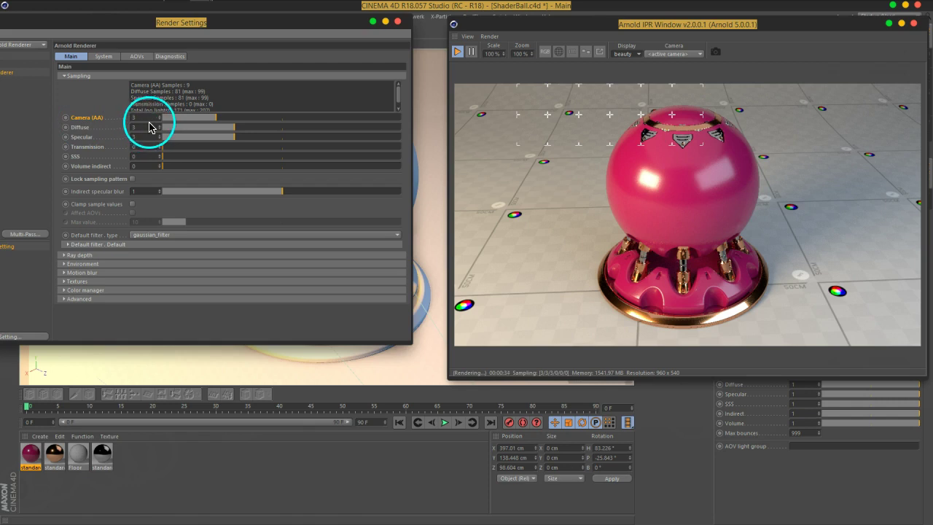
pyautogui.click(159, 119)
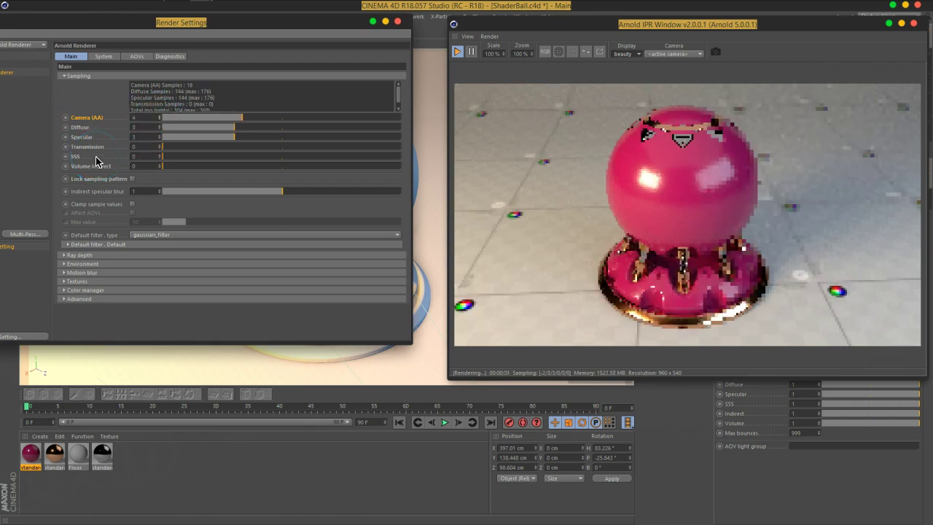
pyautogui.click(148, 148)
pyautogui.moveTo(532, 27); pyautogui.dragTo(508, 30)
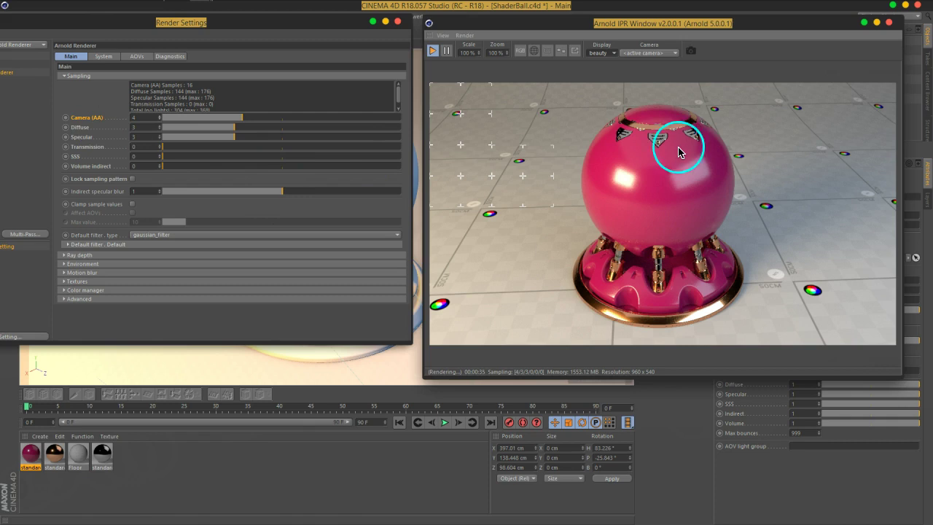
pyautogui.moveTo(411, 339); pyautogui.dragTo(421, 412)
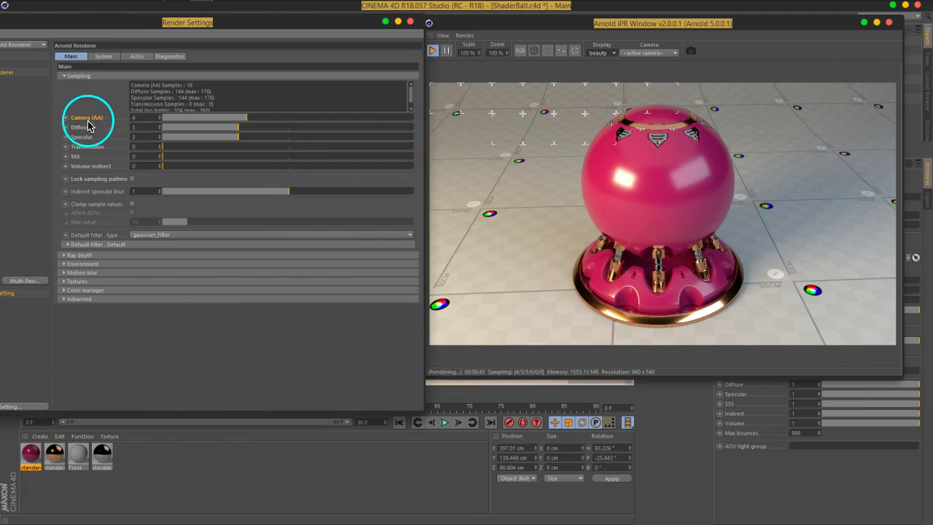
pyautogui.doubleClick(190, 84)
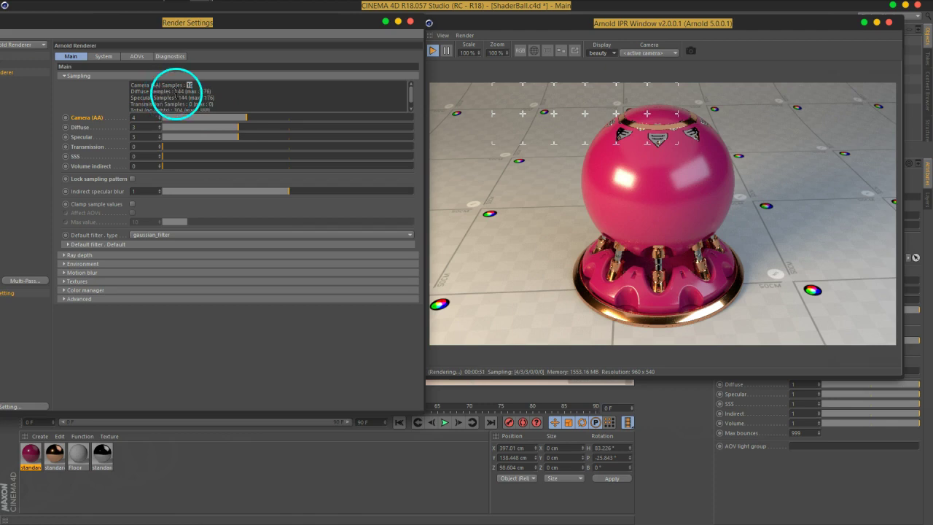
pyautogui.doubleClick(179, 91)
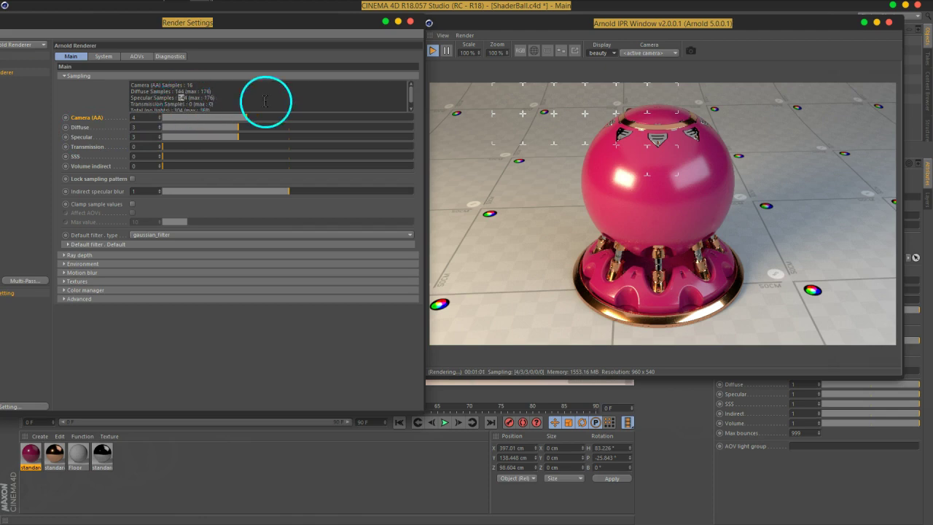
pyautogui.scroll(-1, 253, 98)
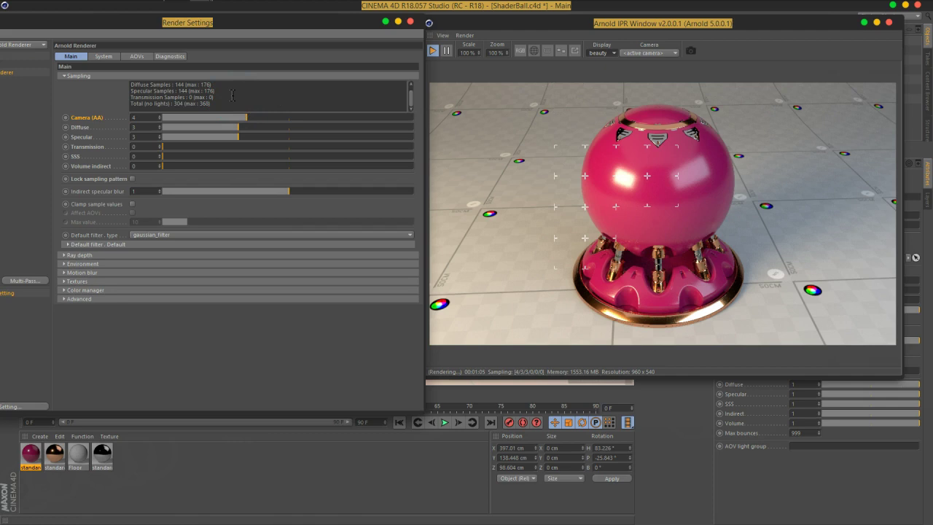
pyautogui.scroll(1, 231, 96)
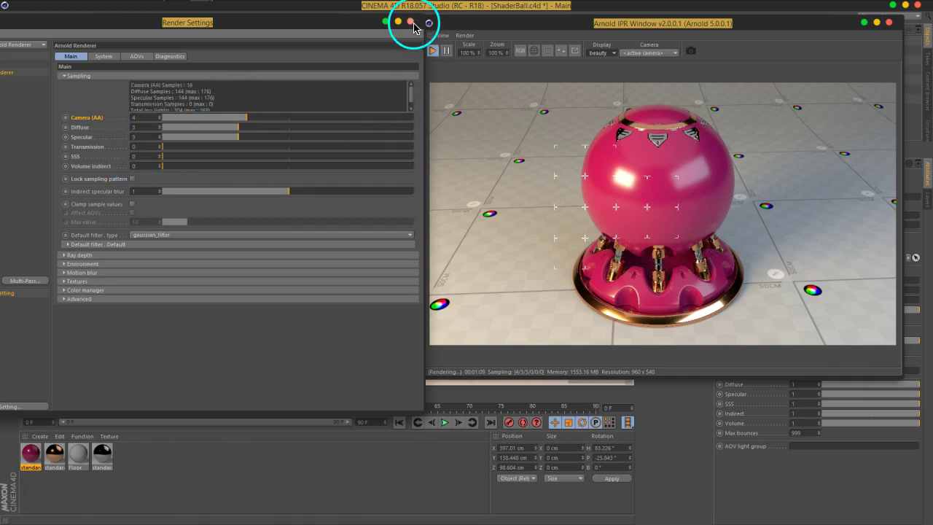
# Close Render Settings, nudge the IPR window left, and pause then restart the IPR render.
pyautogui.click(410, 21)
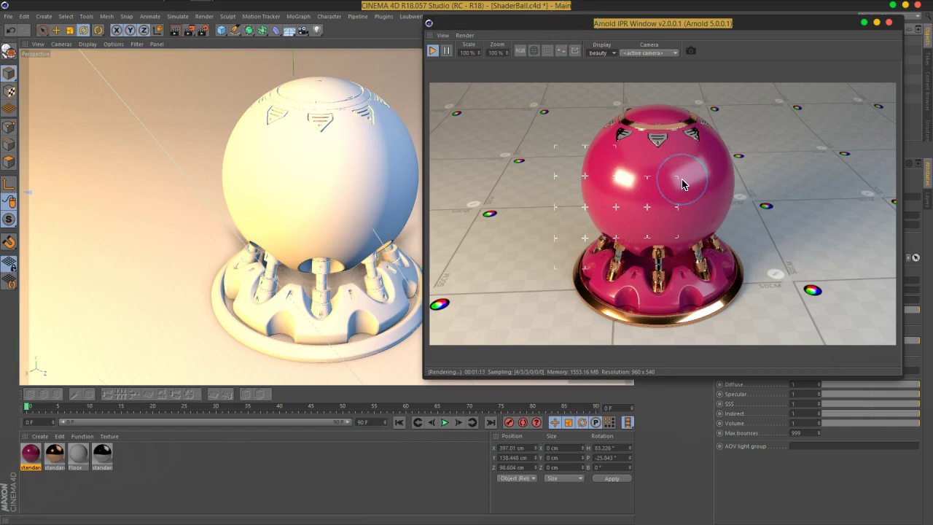
pyautogui.click(644, 241)
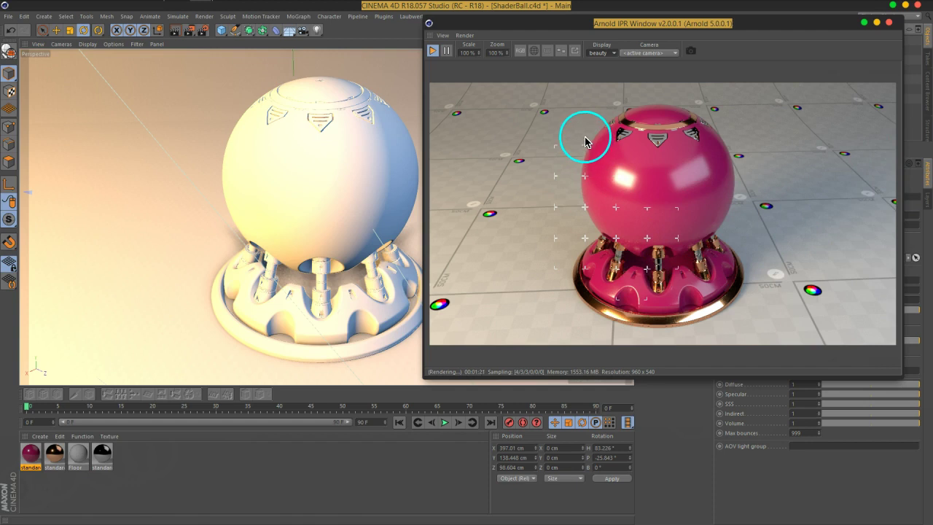
pyautogui.moveTo(704, 26); pyautogui.dragTo(689, 28)
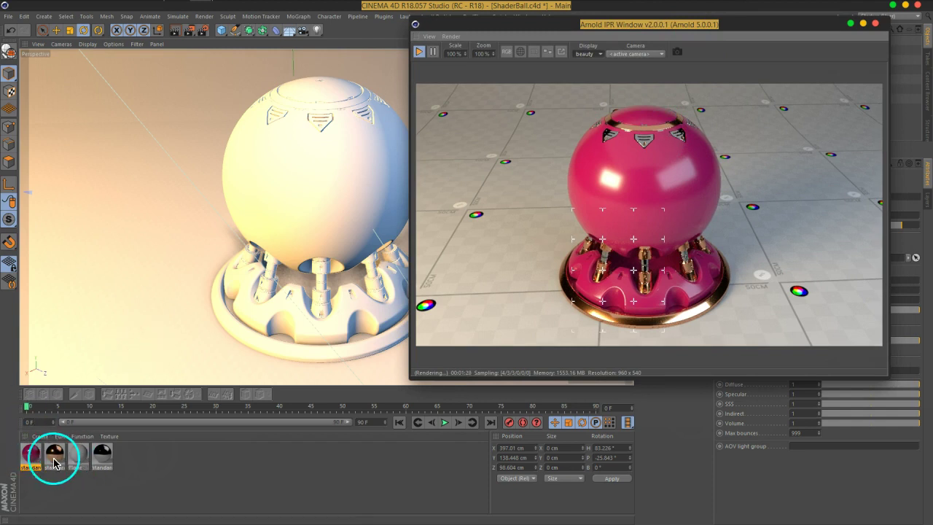
pyautogui.click(431, 52)
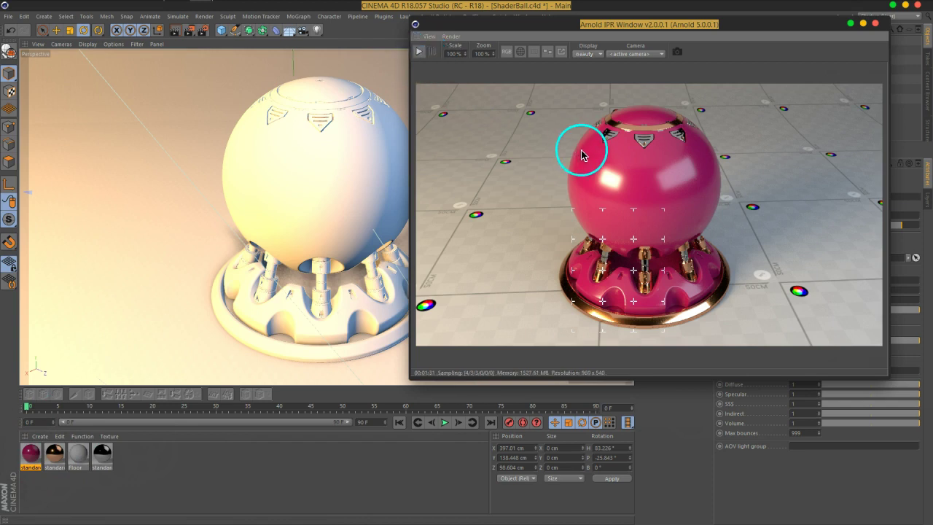
pyautogui.click(433, 56)
pyautogui.moveTo(77, 452); pyautogui.dragTo(440, 281)
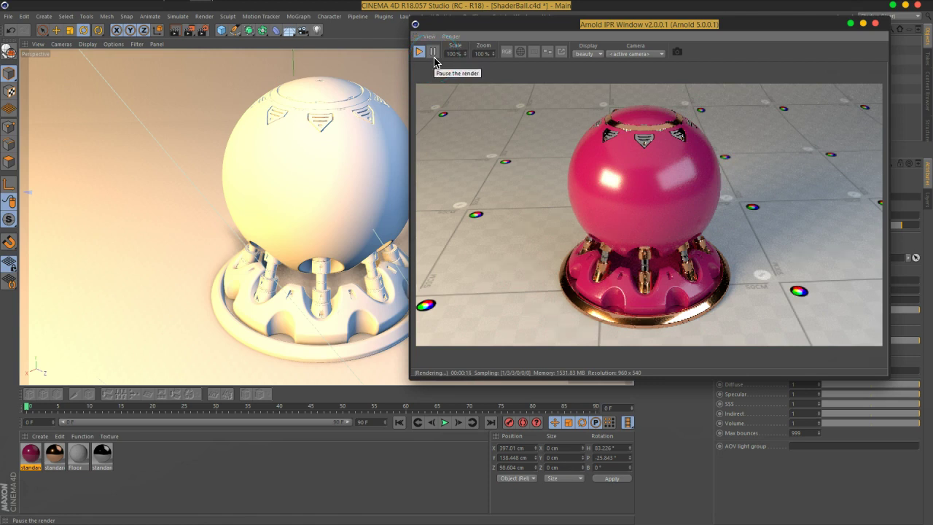
# In the Arnold IPR window toolbar, open the Camera dropdown to list the available render cameras.
pyautogui.click(435, 61)
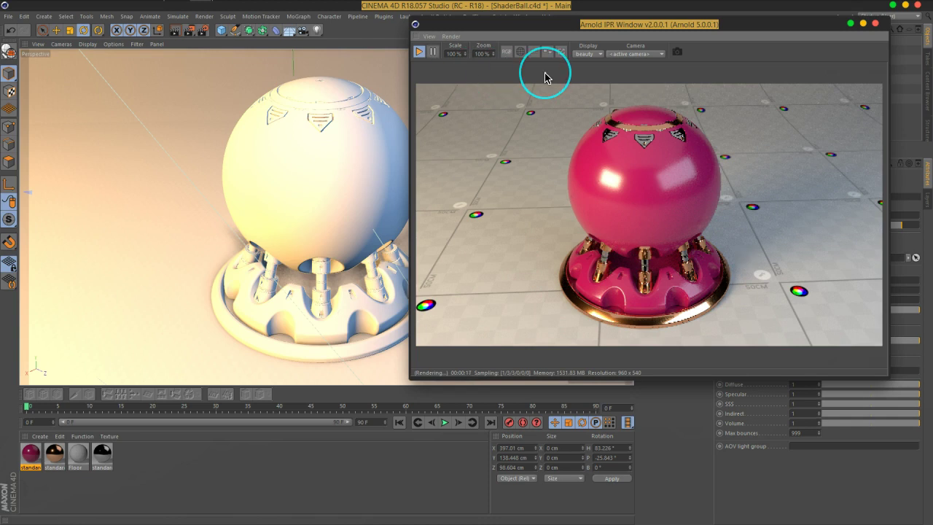
pyautogui.click(558, 54)
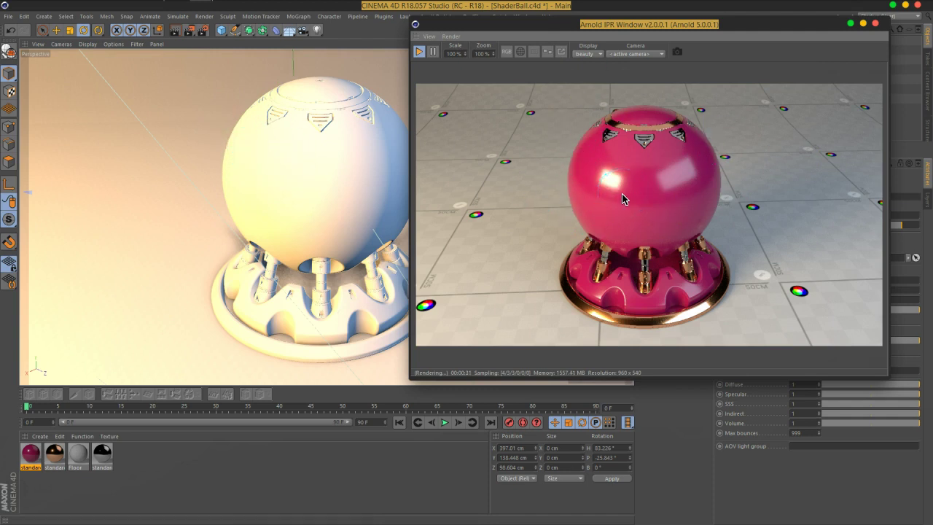
pyautogui.click(640, 55)
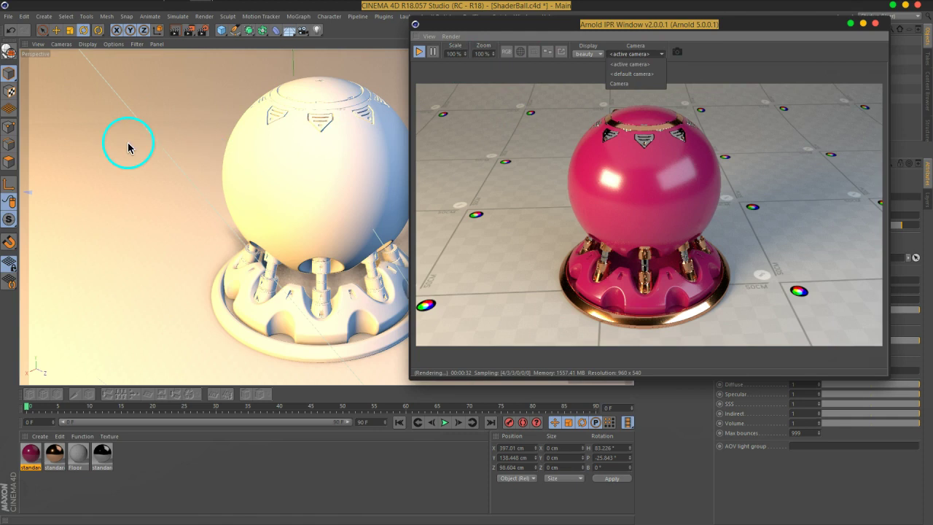
# Switch the IPR to the scene's Camera, orbit the viewport to confirm the render stays fixed, then reopen the camera list.
pyautogui.click(622, 84)
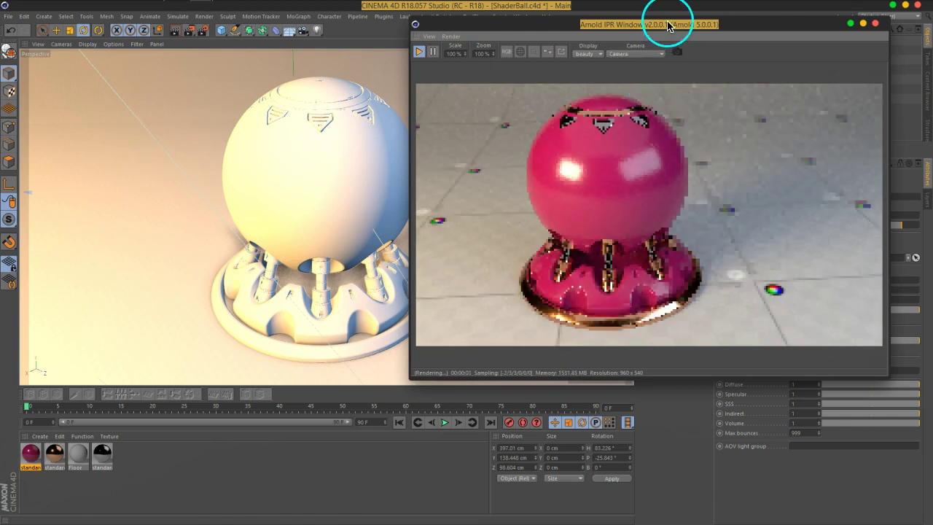
pyautogui.moveTo(665, 27); pyautogui.dragTo(565, 187)
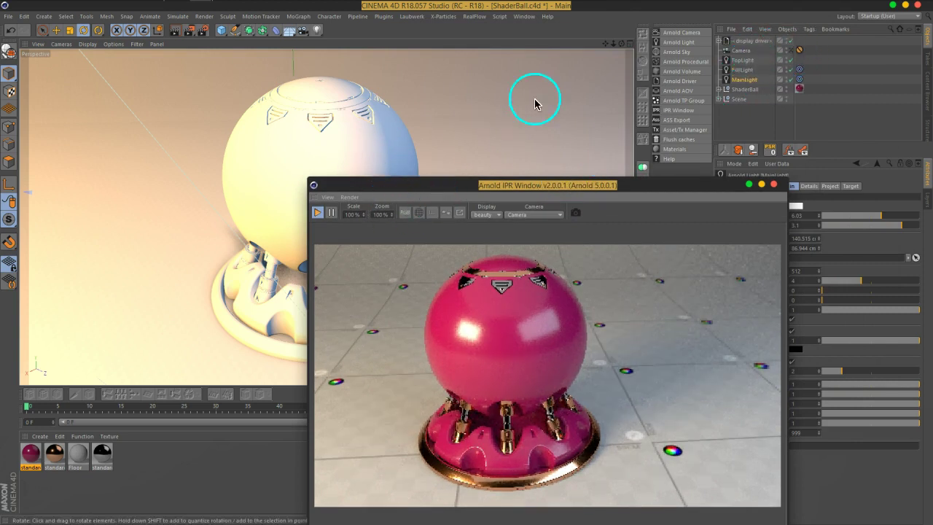
pyautogui.moveTo(604, 46); pyautogui.dragTo(441, 63)
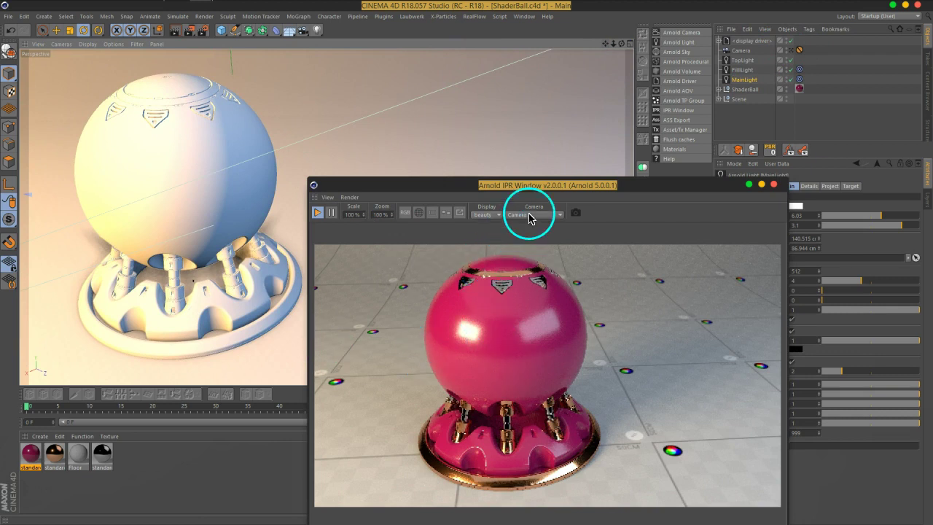
pyautogui.moveTo(569, 185); pyautogui.dragTo(588, 115)
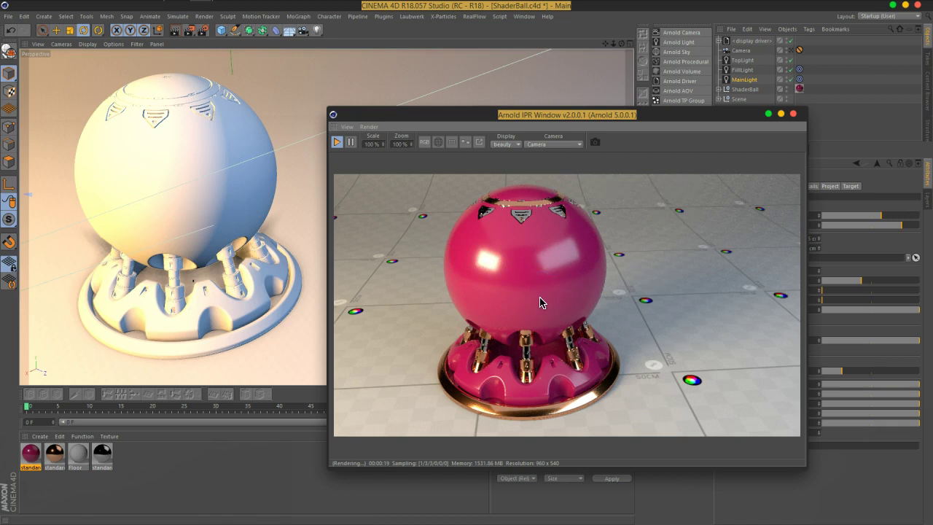
pyautogui.click(564, 144)
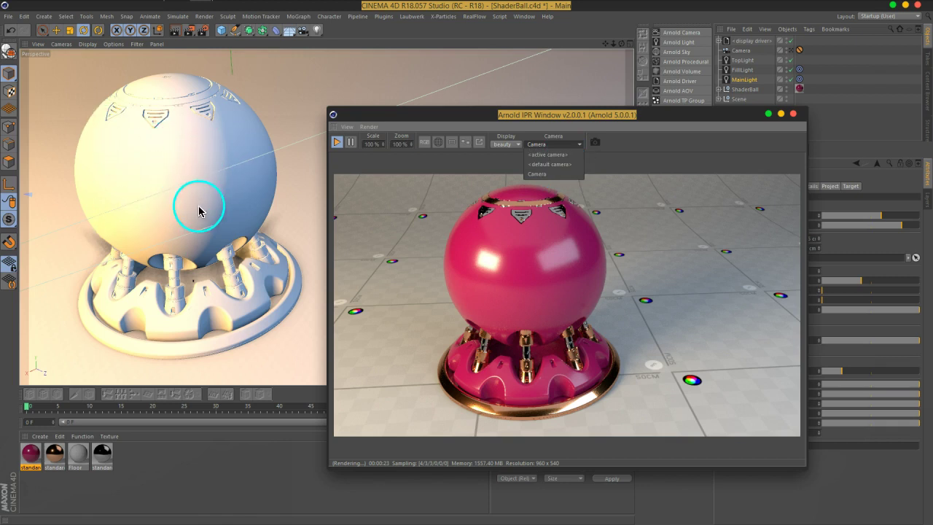
# Set the IPR back to <active camera> and orbit so the render follows the new angle.
pyautogui.click(548, 154)
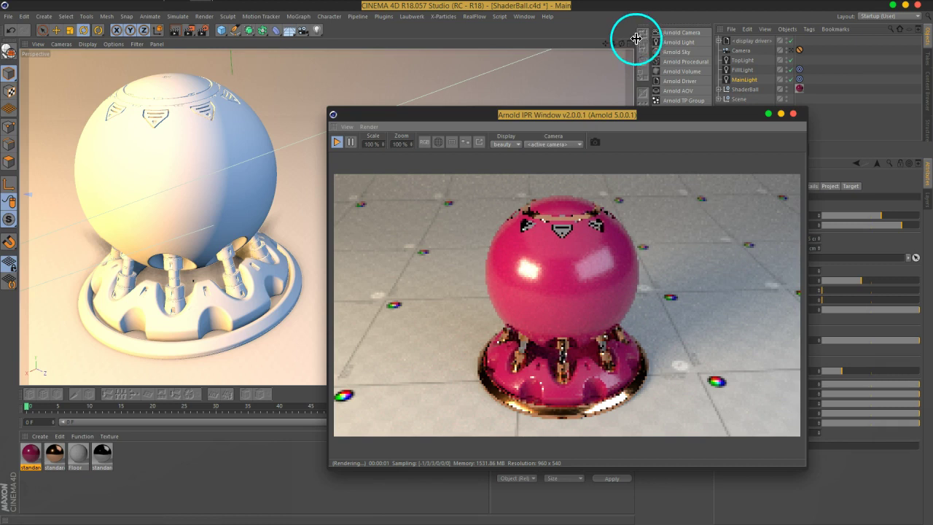
pyautogui.moveTo(604, 42); pyautogui.dragTo(594, 45)
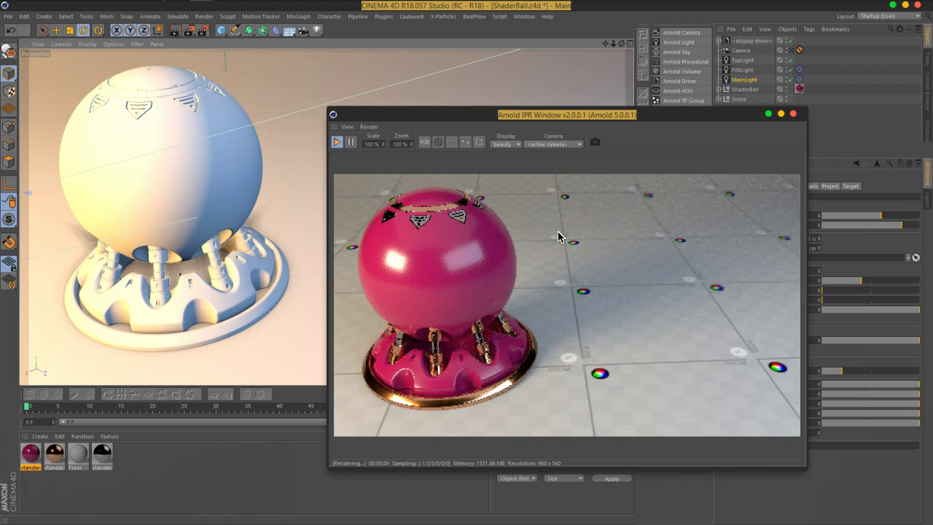
pyautogui.moveTo(620, 113); pyautogui.dragTo(625, 32)
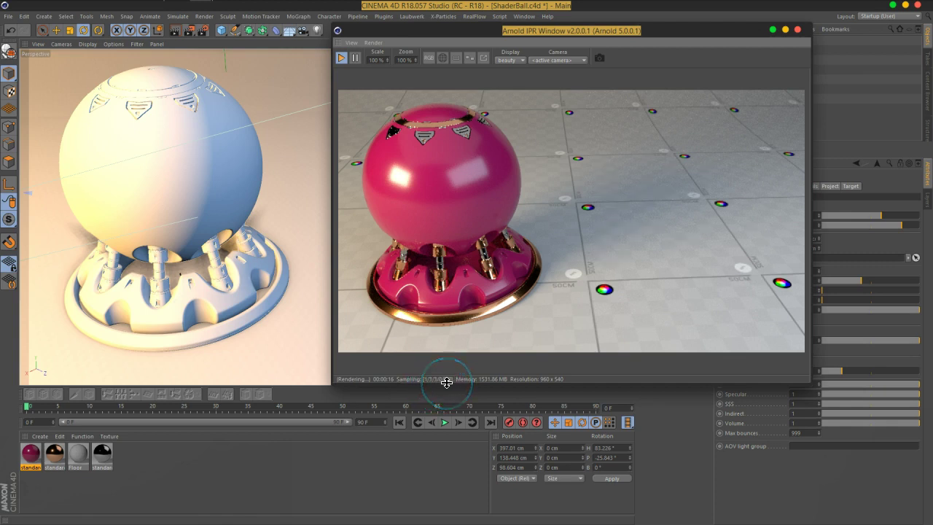
# Adjust the IPR window and select its Scale value for editing.
pyautogui.moveTo(459, 381); pyautogui.dragTo(491, 386)
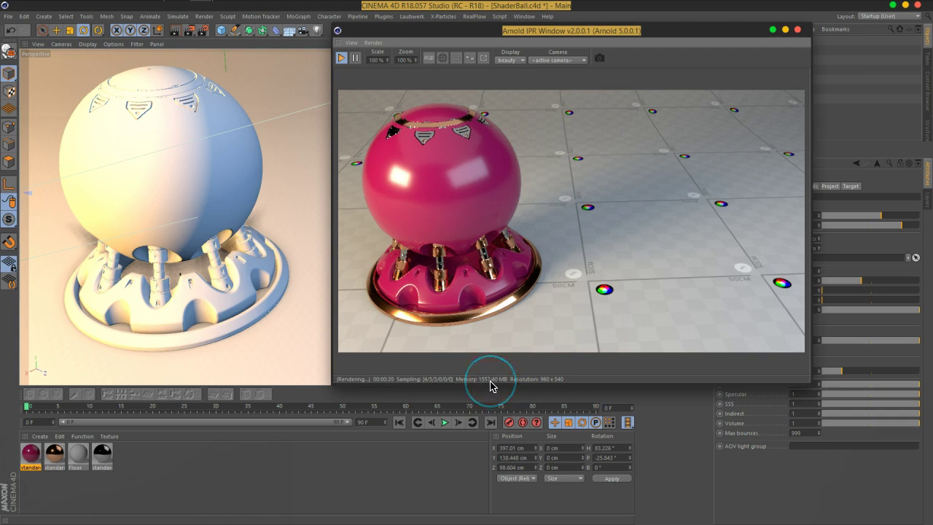
pyautogui.click(523, 385)
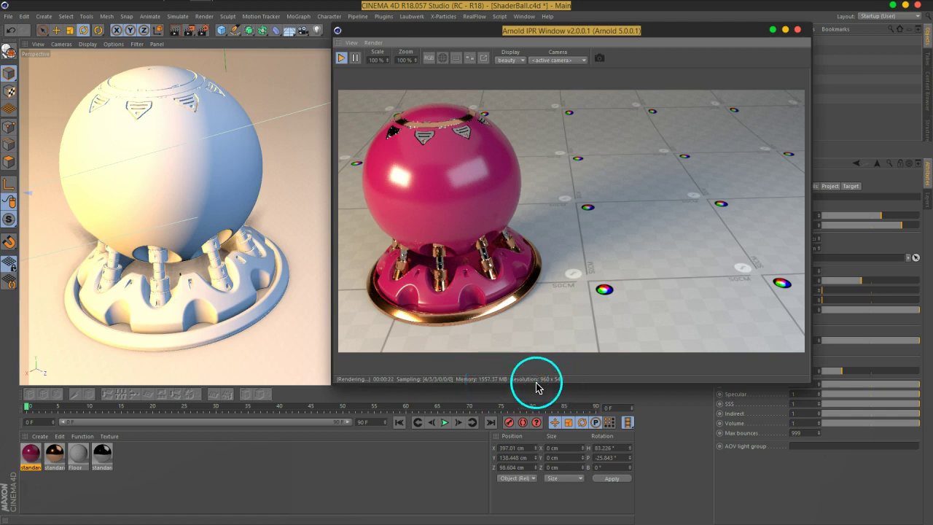
pyautogui.click(377, 60)
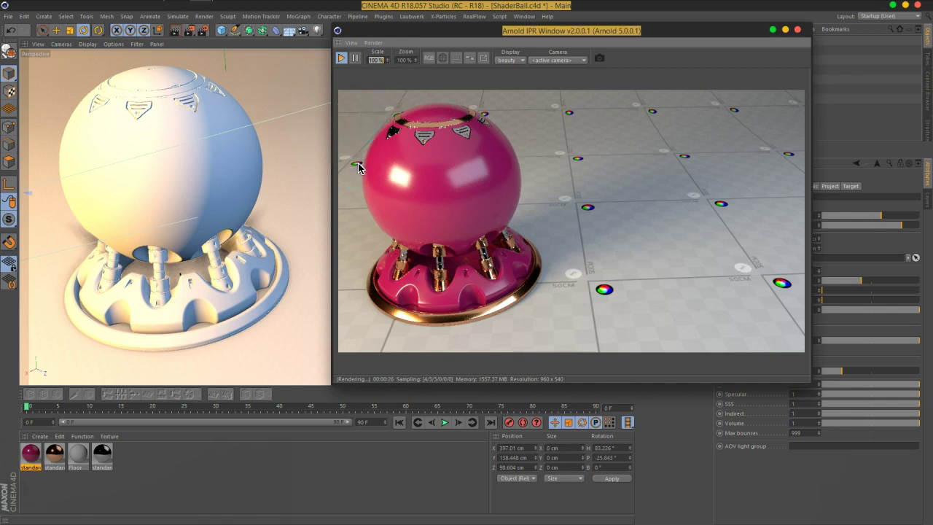
pyautogui.click(518, 234)
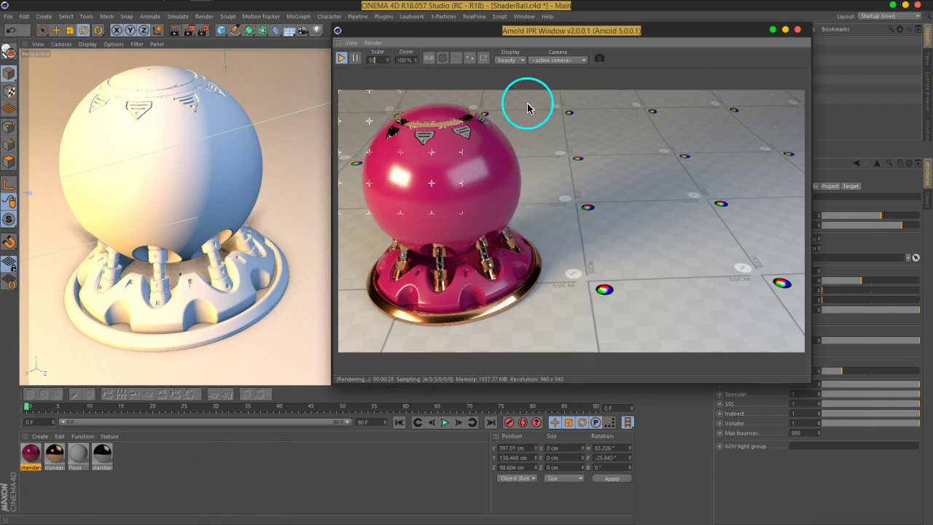
# Set the IPR scale to 50% and render through the scene's Camera.
pyautogui.write('50')
pyautogui.press('Return')
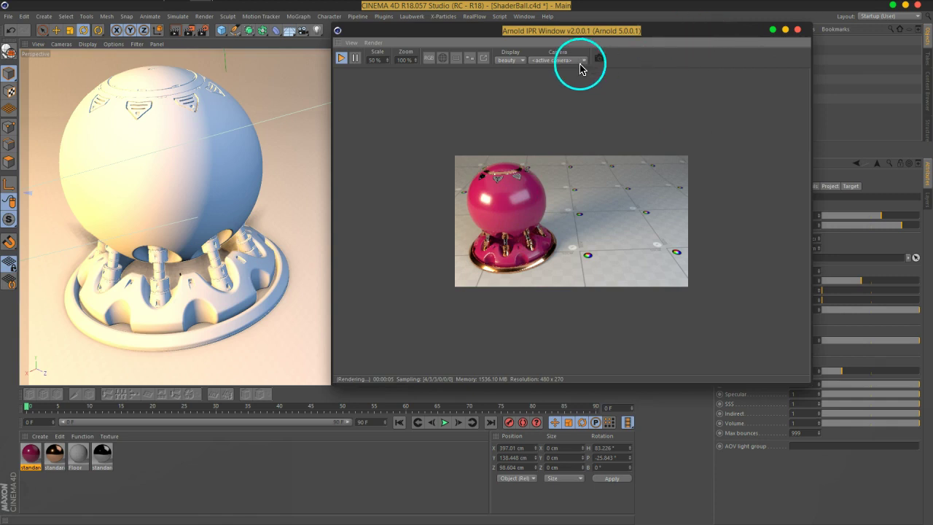
pyautogui.click(543, 60)
pyautogui.click(548, 91)
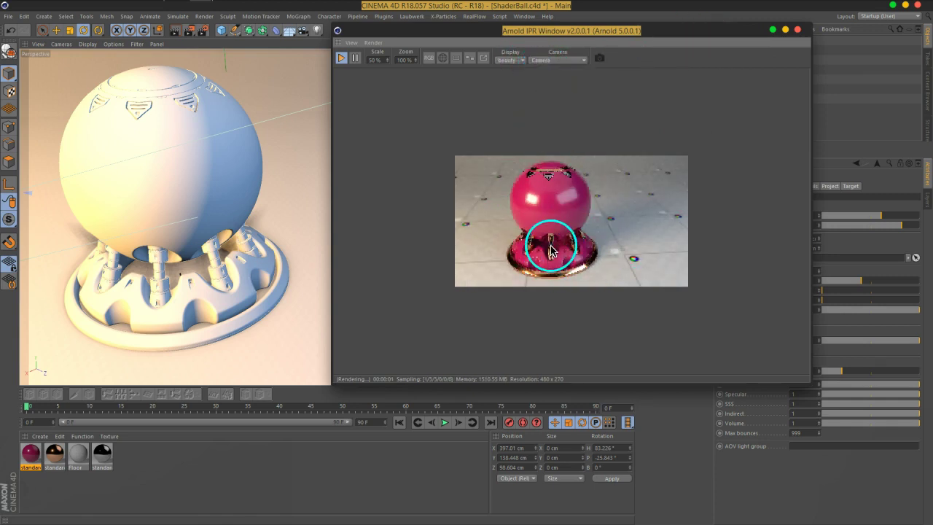
# Raise the IPR scale to 80% for a 768x432 render and shift the window left.
pyautogui.click(380, 59)
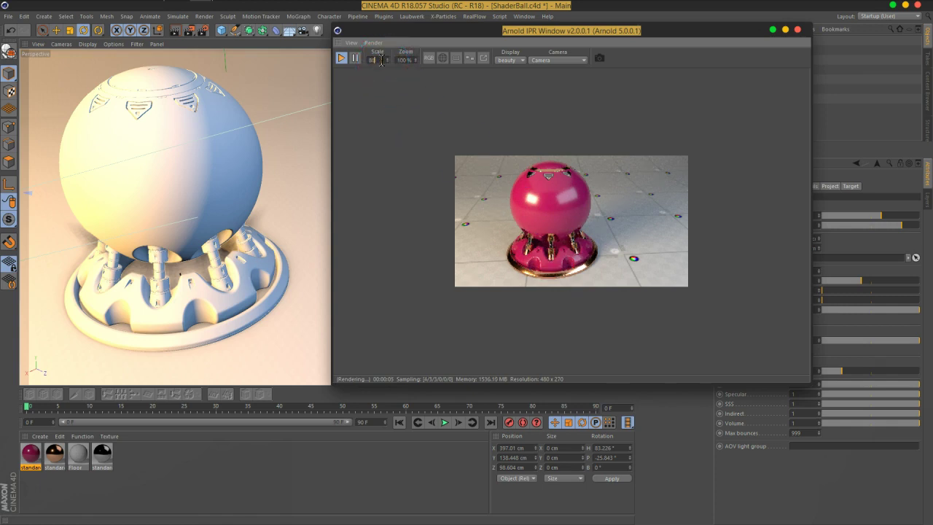
pyautogui.press('Return')
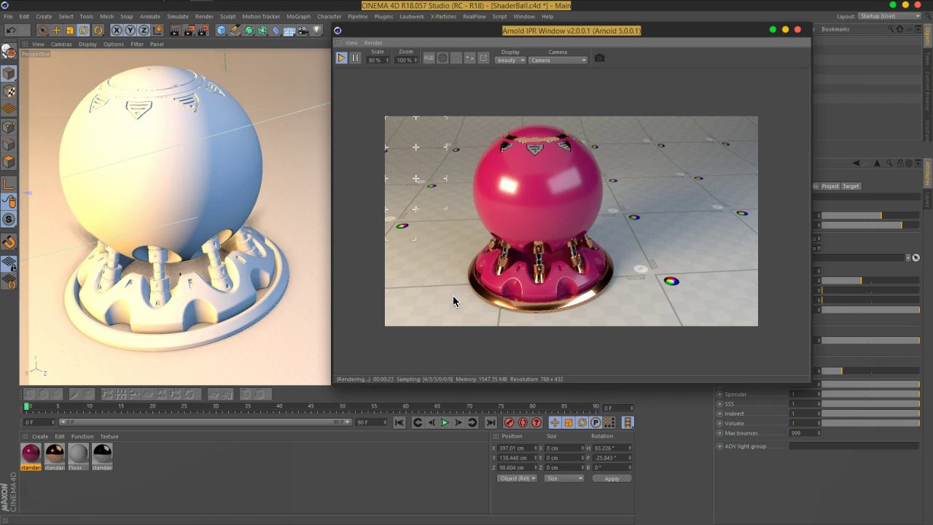
pyautogui.moveTo(618, 31); pyautogui.dragTo(352, 46)
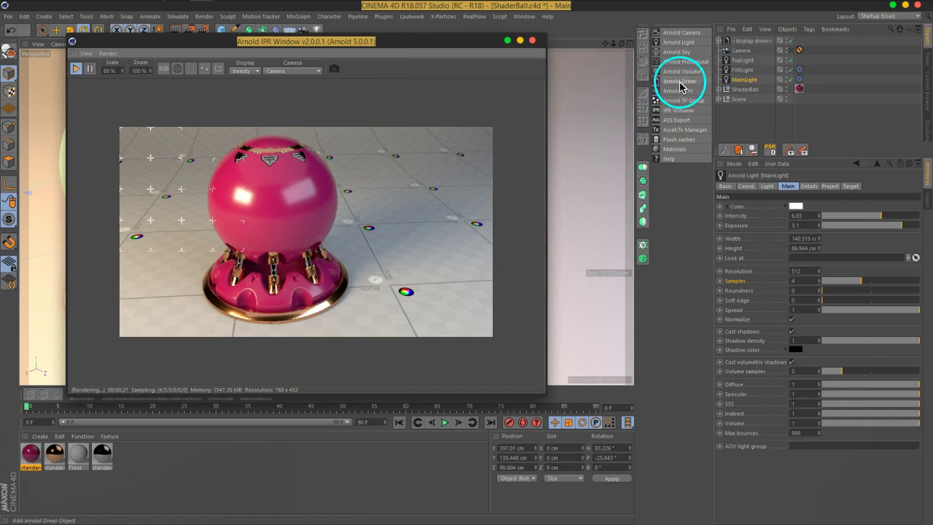
pyautogui.moveTo(679, 42)
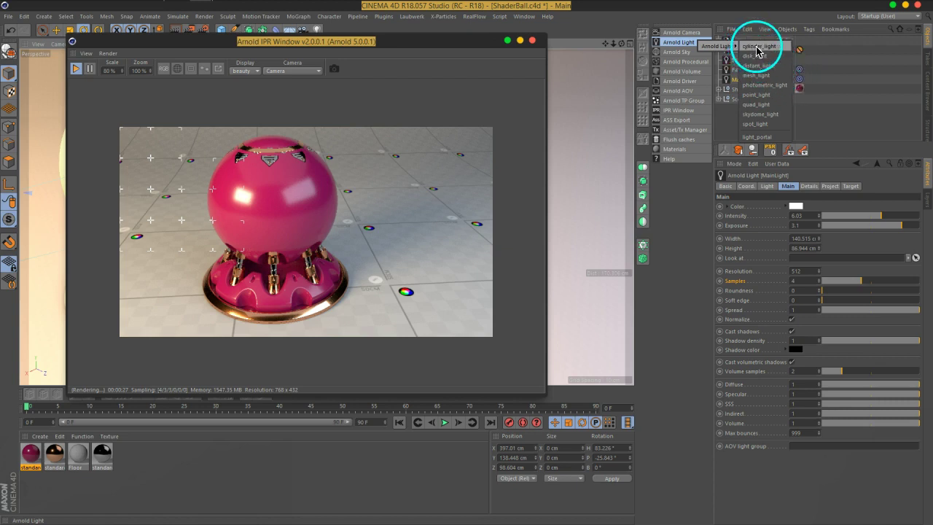
pyautogui.moveTo(762, 62)
pyautogui.mouseDown()
pyautogui.moveTo(769, 100)
pyautogui.moveTo(758, 142)
pyautogui.moveTo(756, 121)
pyautogui.moveTo(755, 130)
pyautogui.mouseUp()
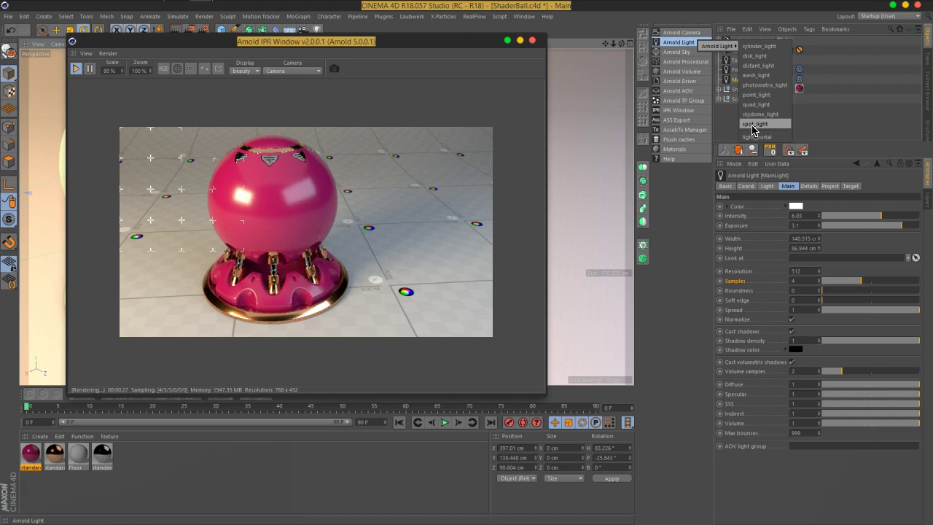
pyautogui.click(758, 104)
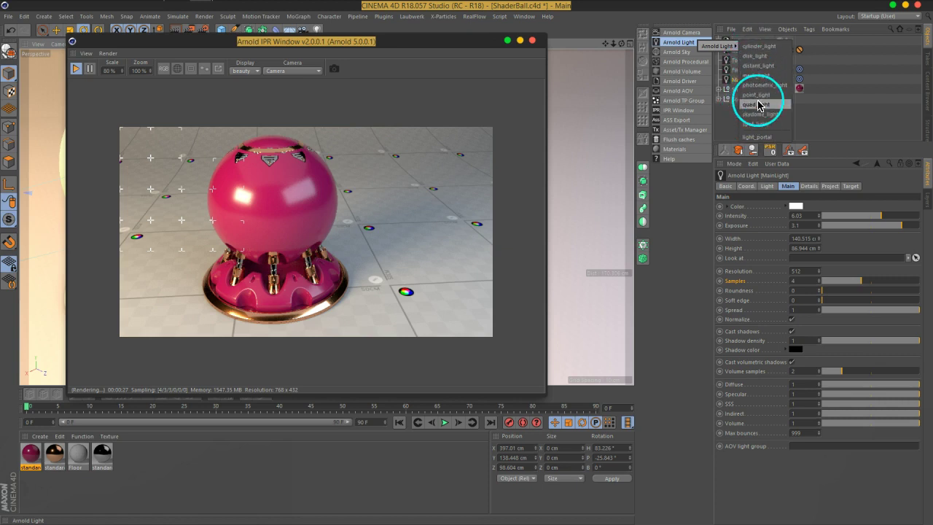
pyautogui.click(759, 123)
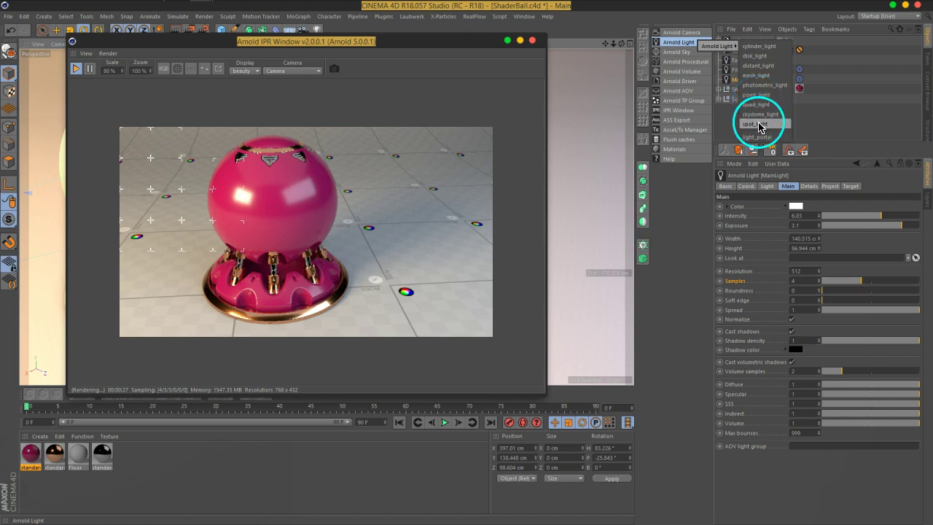